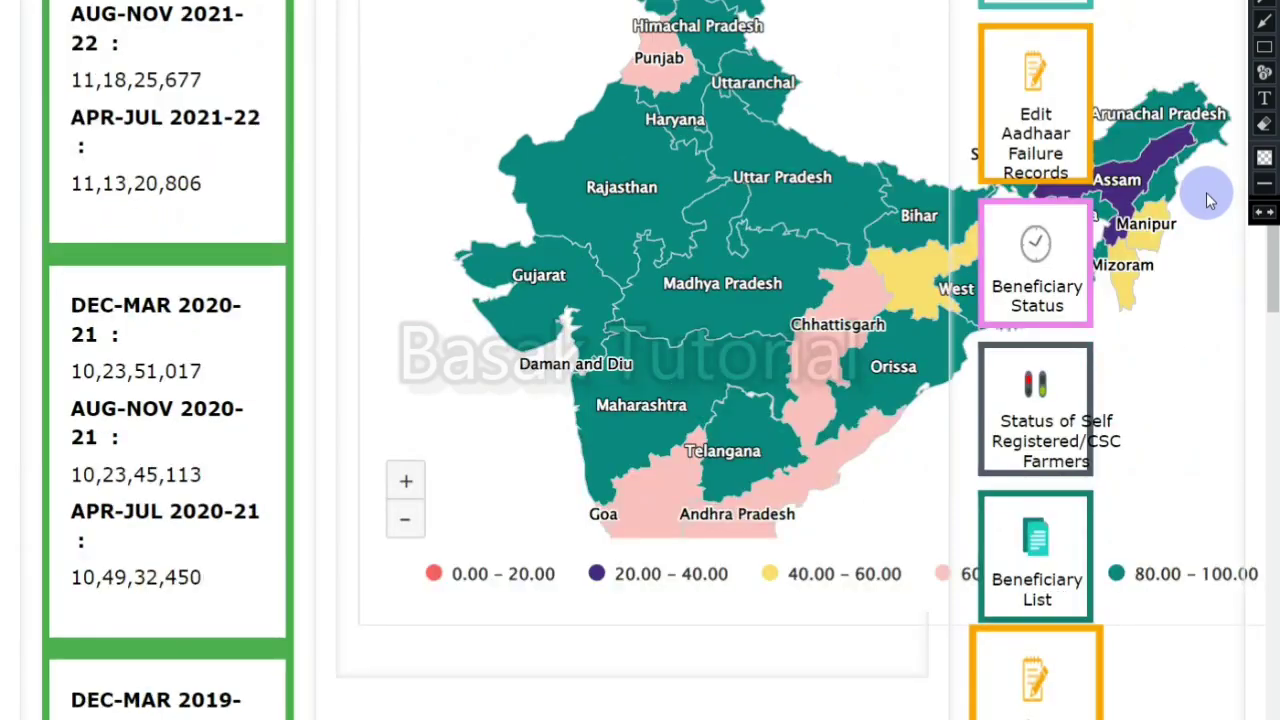
Step: Frame the Refund Online tile with two red rectangles and erase both marks
scroll(1146, 226, down, 10)
scroll(1146, 226, down, 1)
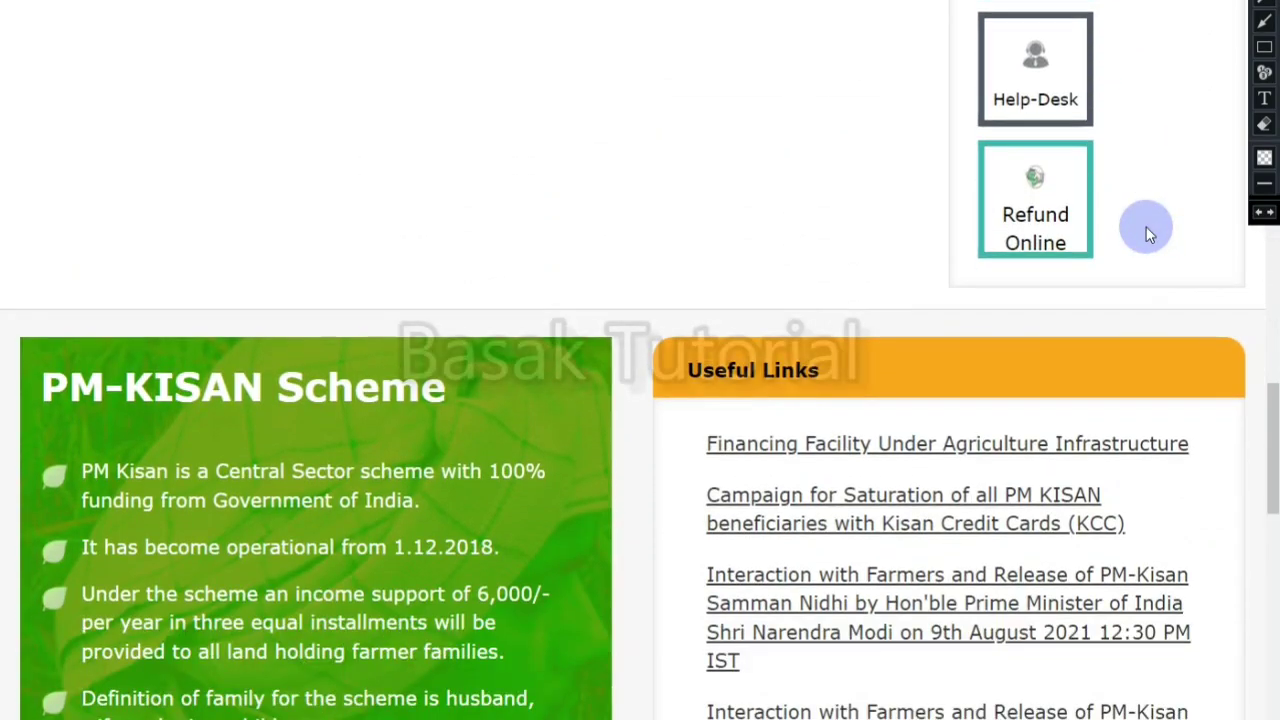
click(1264, 52)
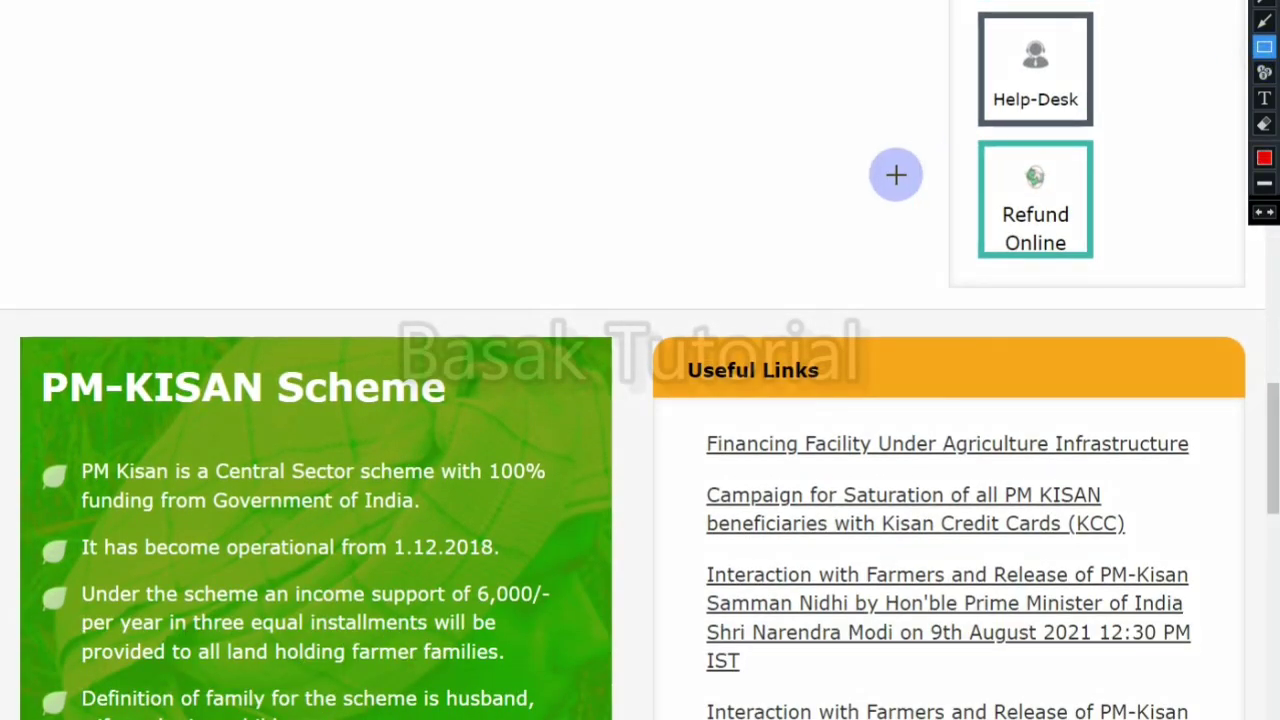
mouse_move(948, 113)
mouse_down()
mouse_move(1011, 277)
mouse_move(1131, 291)
mouse_up()
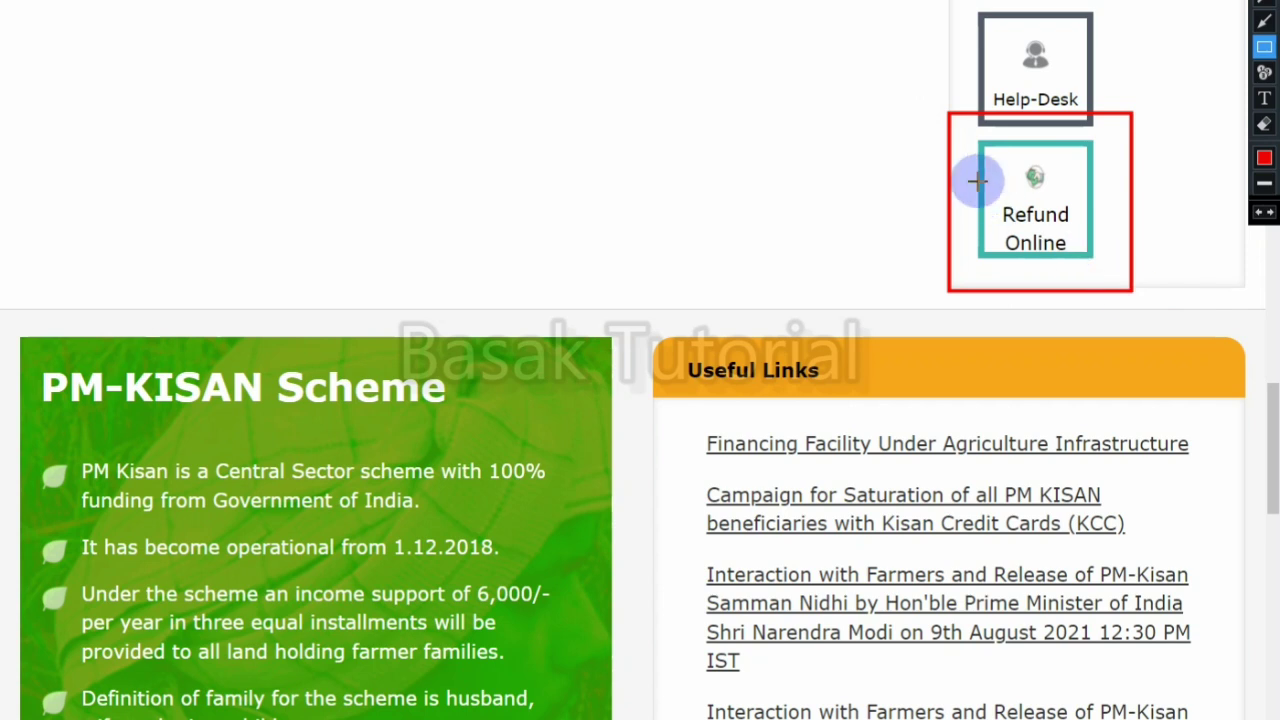
mouse_move(964, 131)
mouse_down()
mouse_move(1066, 300)
mouse_move(1111, 282)
mouse_up()
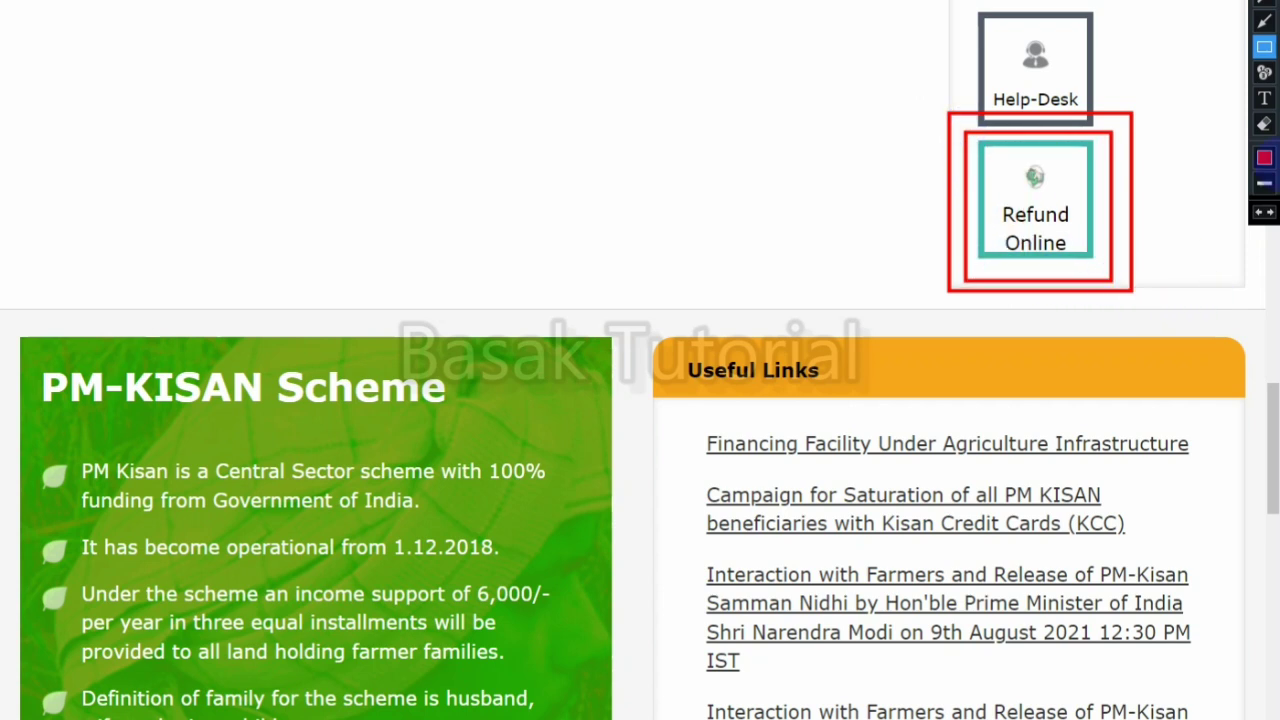
click(1270, 123)
drag(908, 70, 1190, 365)
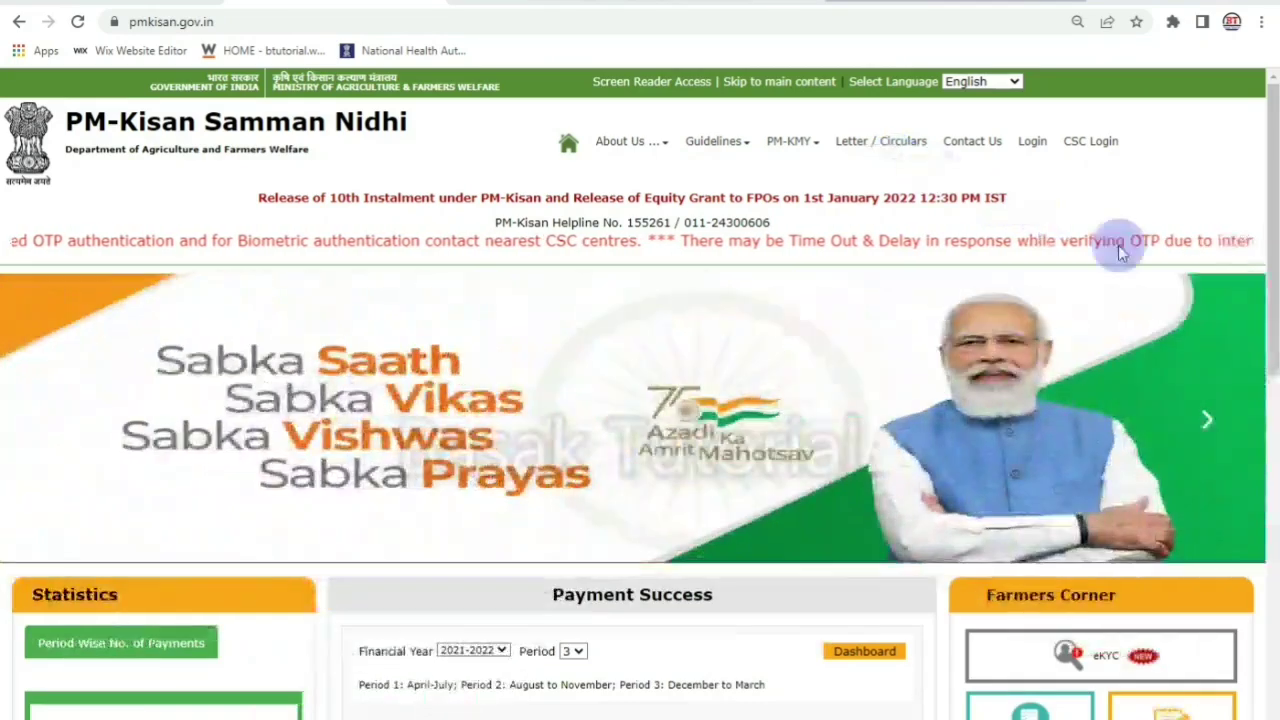
Step: Outline the Refund Online tile in the Farmers Corner with one red rectangle, and remove the outline
scroll(1210, 328, down, 5)
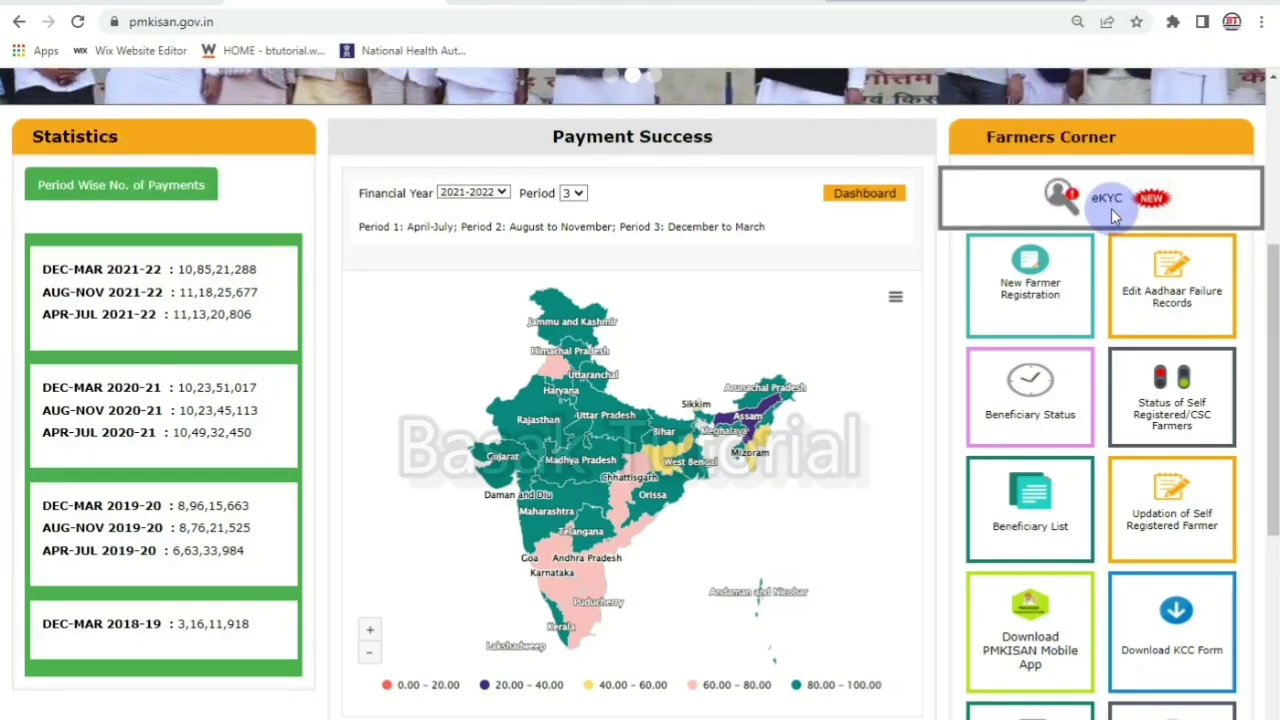
scroll(1110, 209, down, 2)
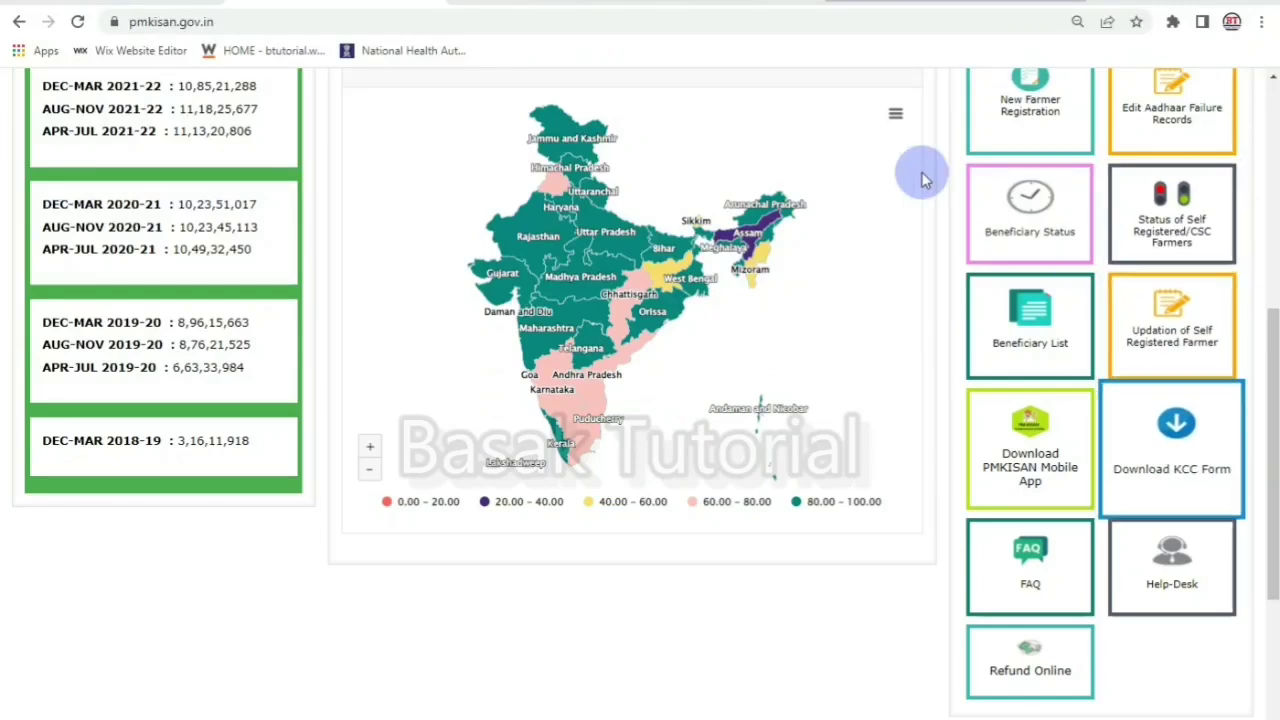
click(804, 2)
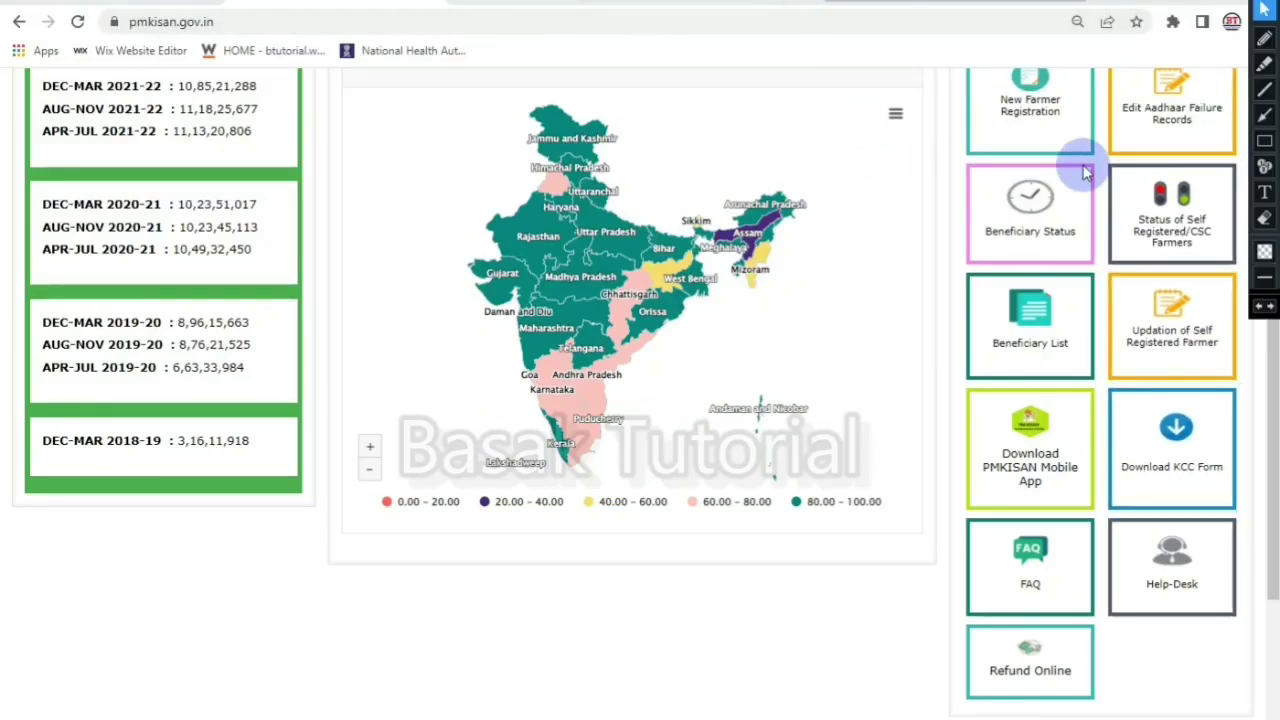
click(1263, 143)
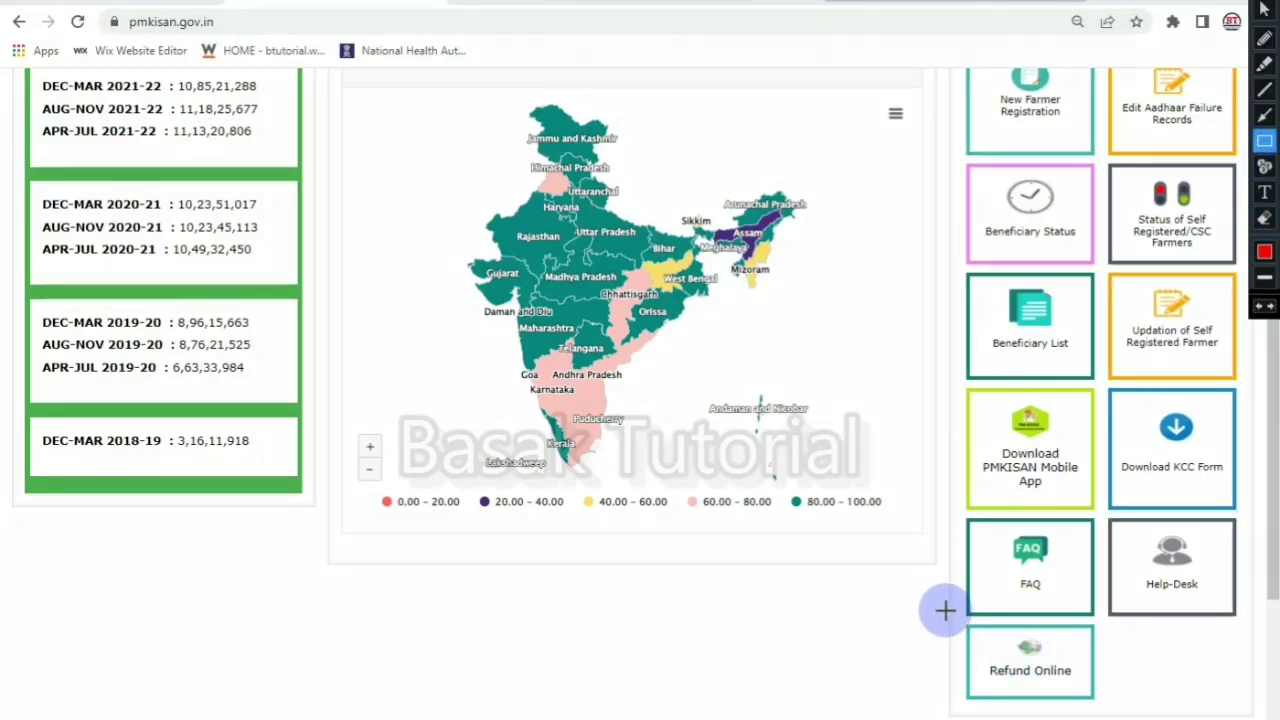
mouse_move(945, 610)
mouse_down()
mouse_move(974, 706)
mouse_move(1118, 712)
mouse_up()
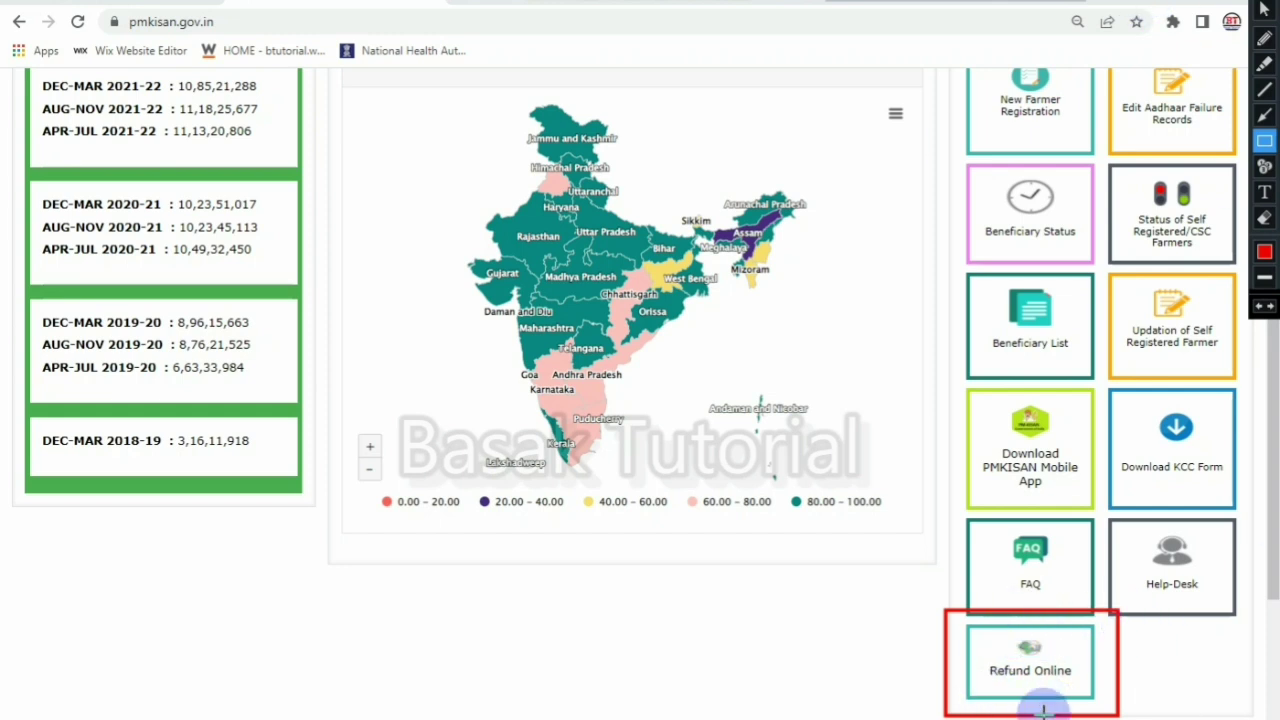
click(1265, 218)
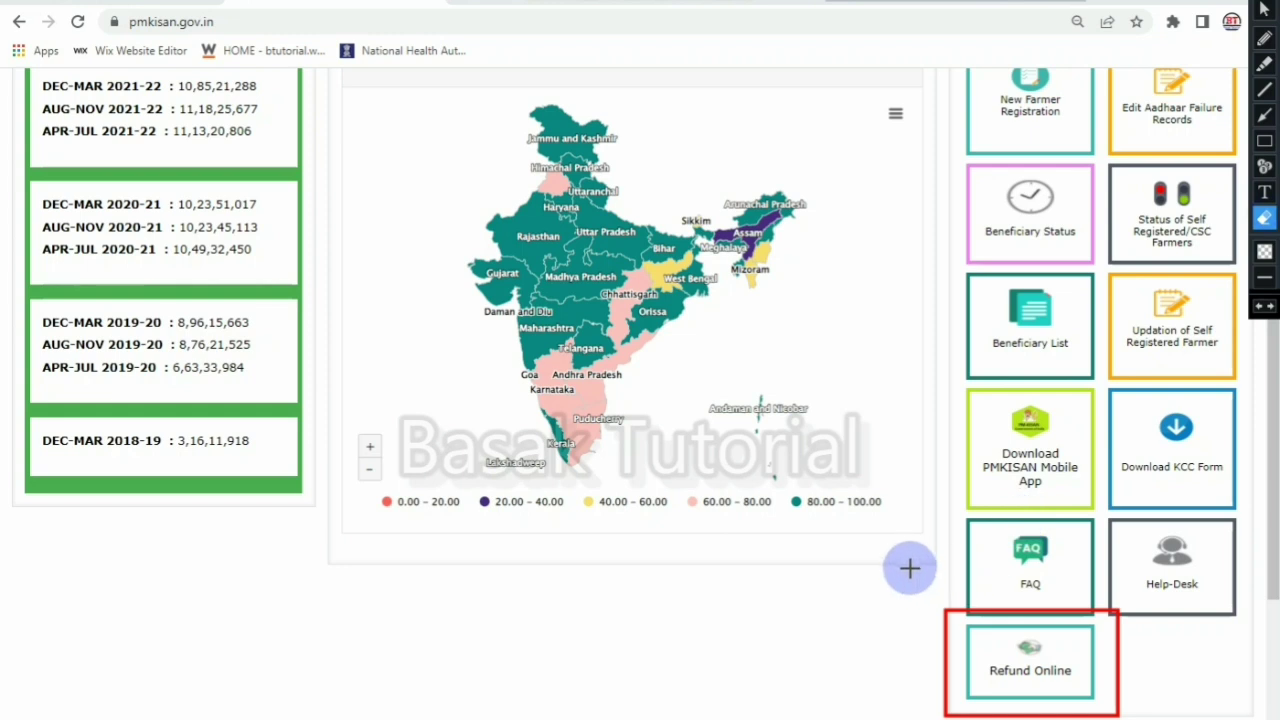
mouse_move(911, 563)
mouse_down()
mouse_move(989, 718)
mouse_move(1221, 718)
mouse_up()
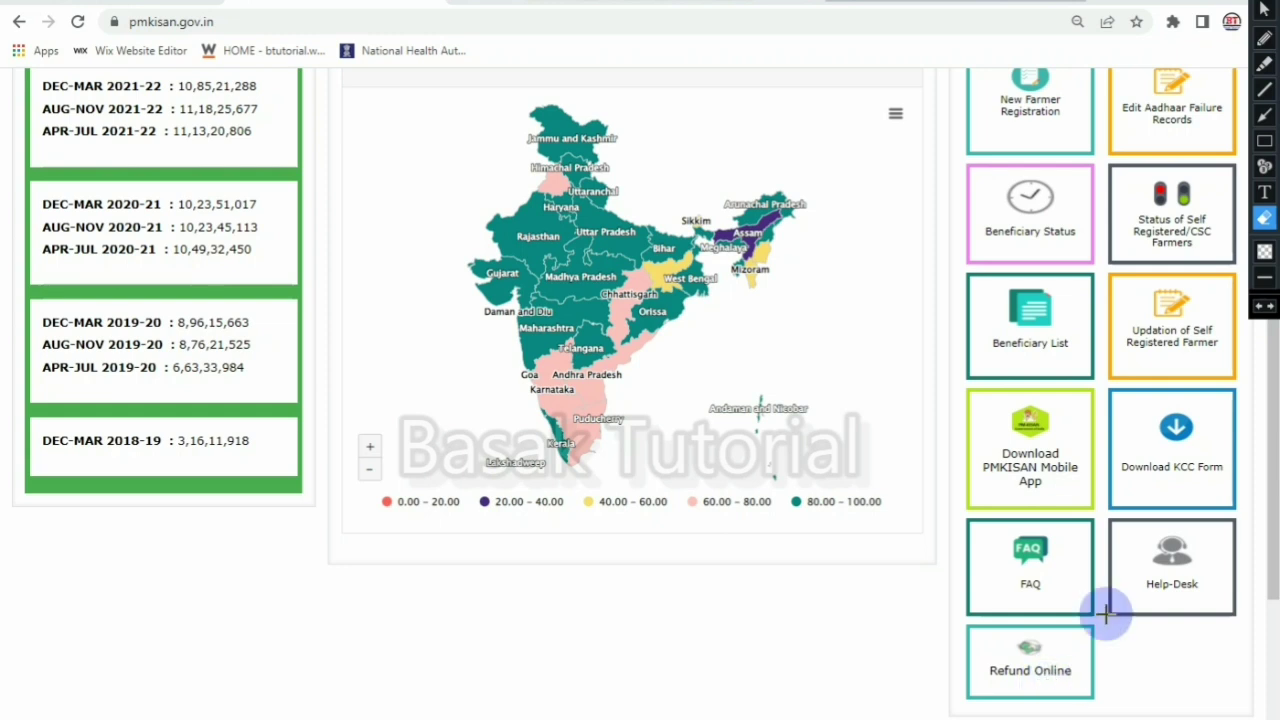
Step: Stop annotating and open the Refund Online service from the Farmers Corner
click(1266, 10)
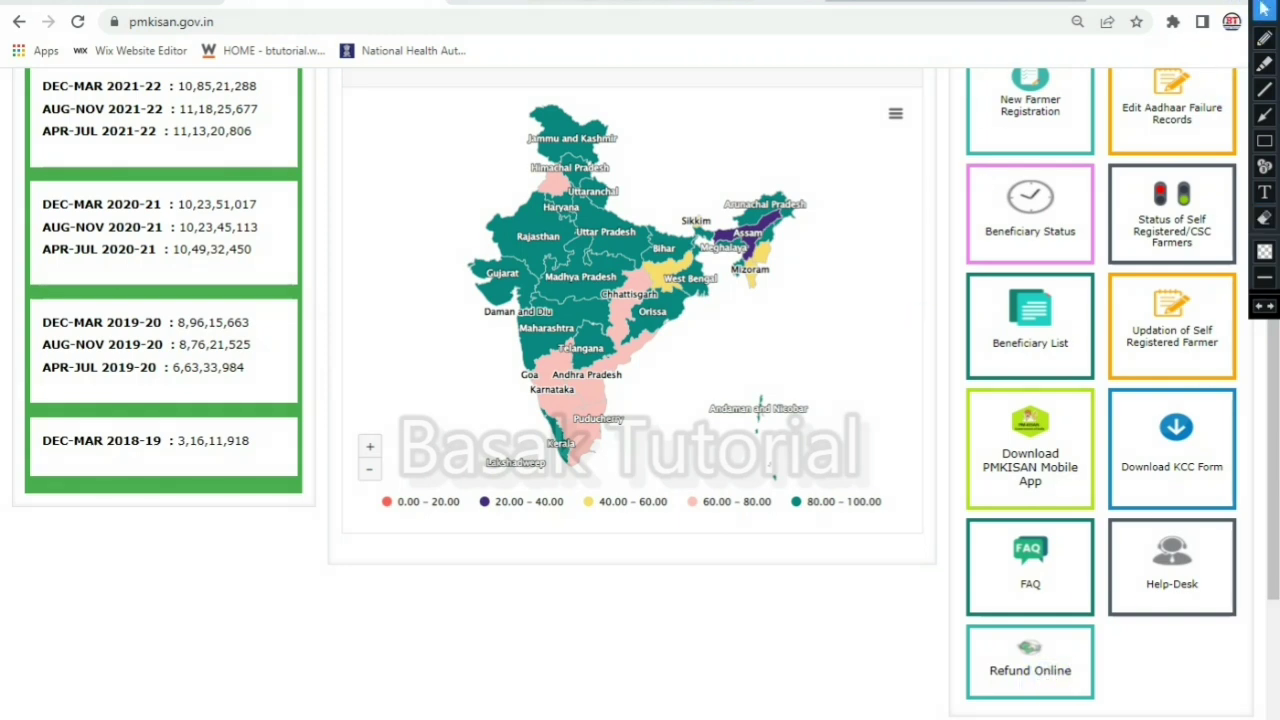
click(1025, 652)
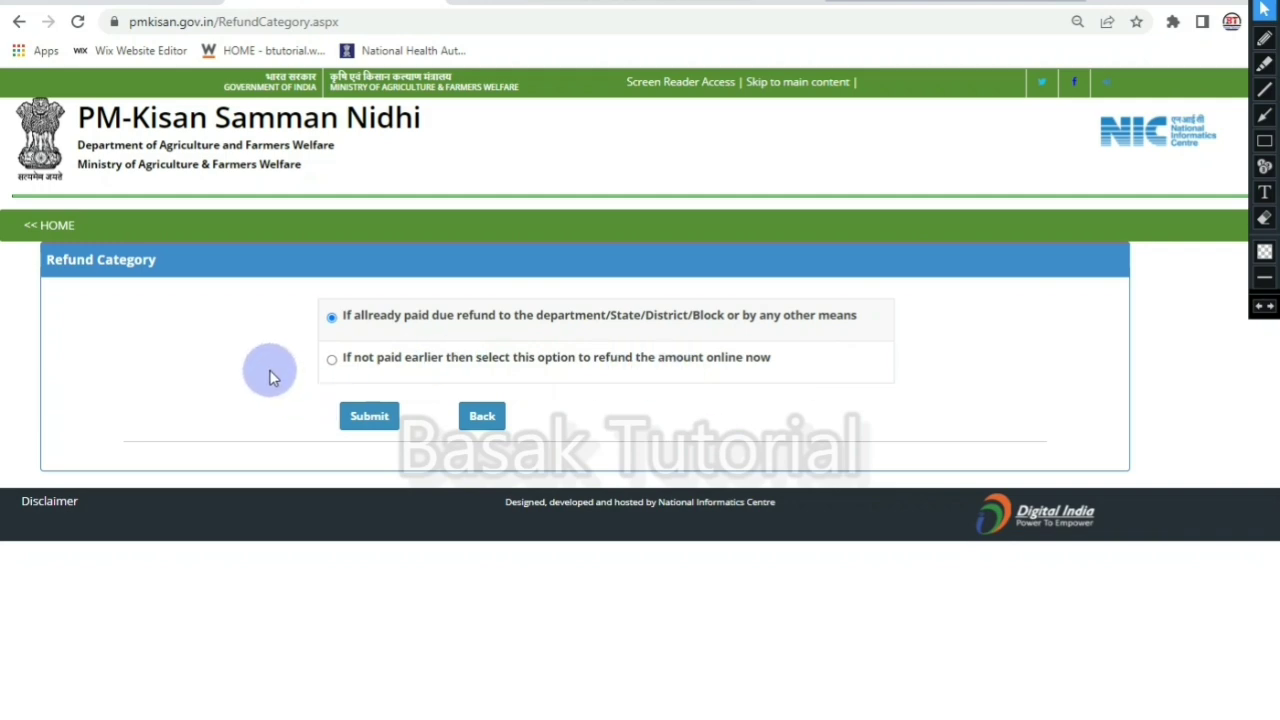
Step: Try to submit the refund category for farmers who have not paid earlier and want to refund the amount online now
click(334, 362)
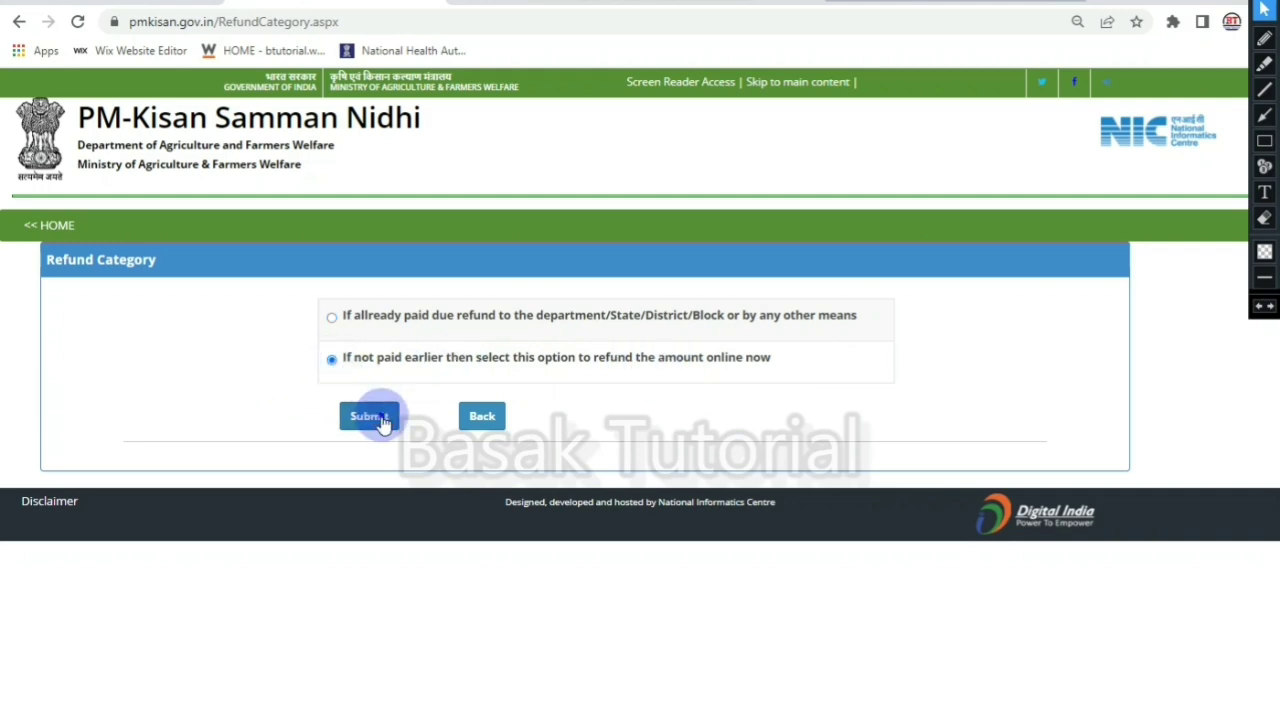
click(377, 417)
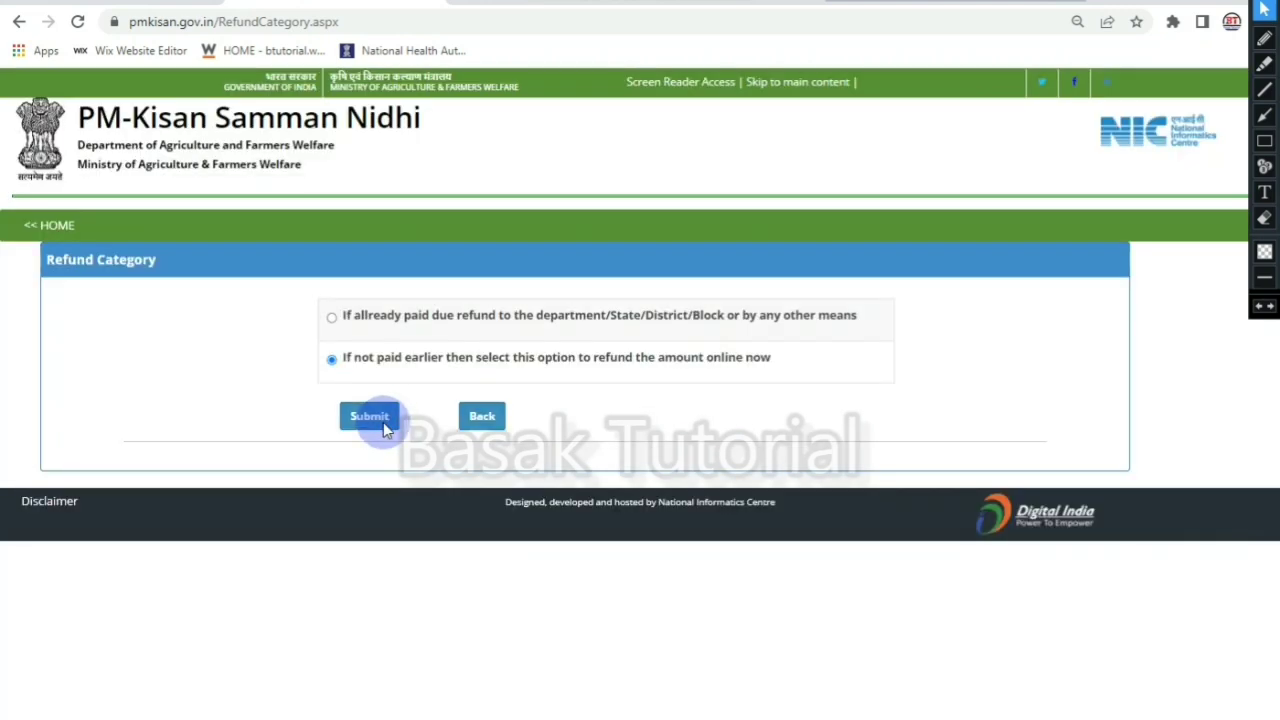
click(384, 424)
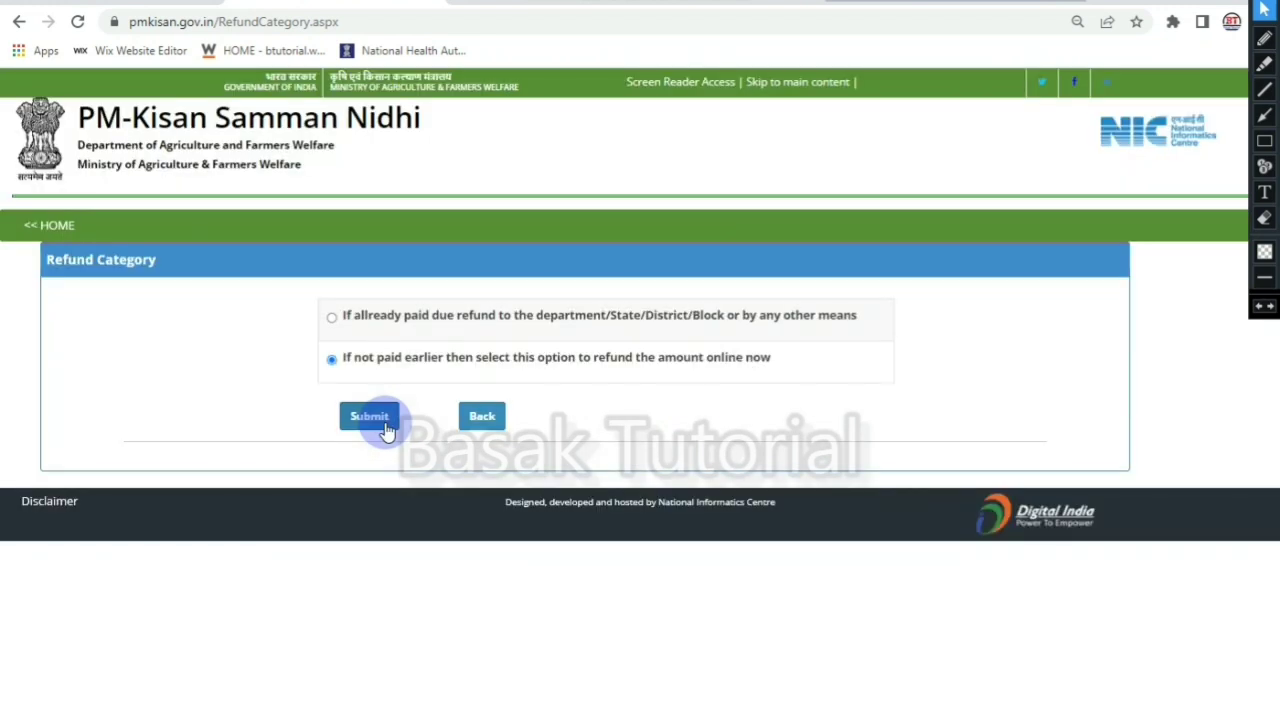
Step: Submit the refund category for a due refund already paid to the department, state, district, block or by other means
click(330, 318)
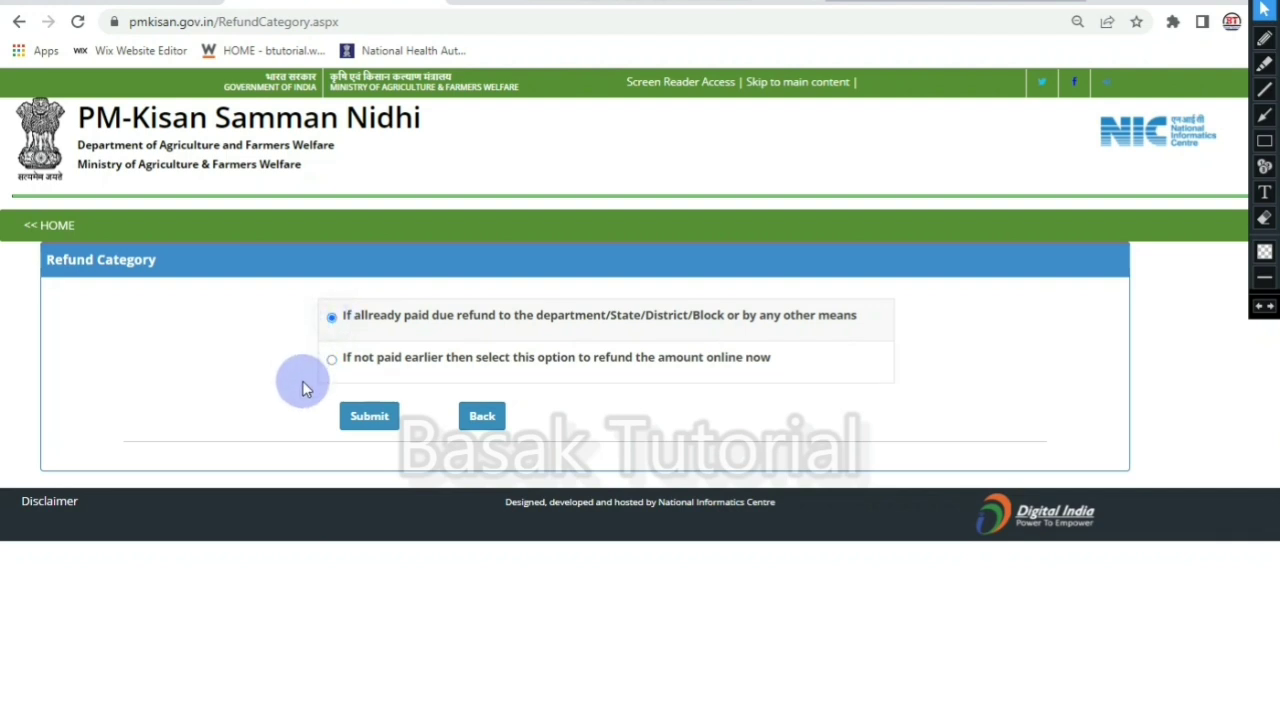
click(362, 417)
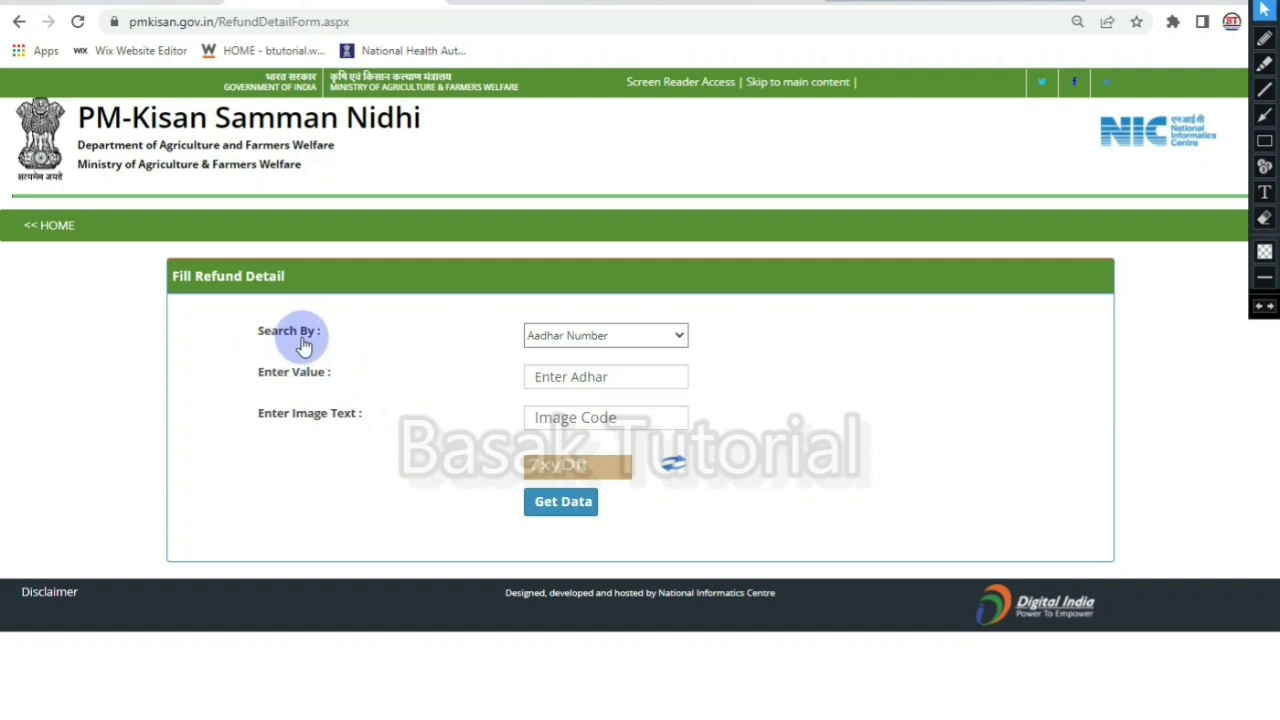
Step: Review the search criteria on the refund detail form and choose Aadhar Number
click(582, 340)
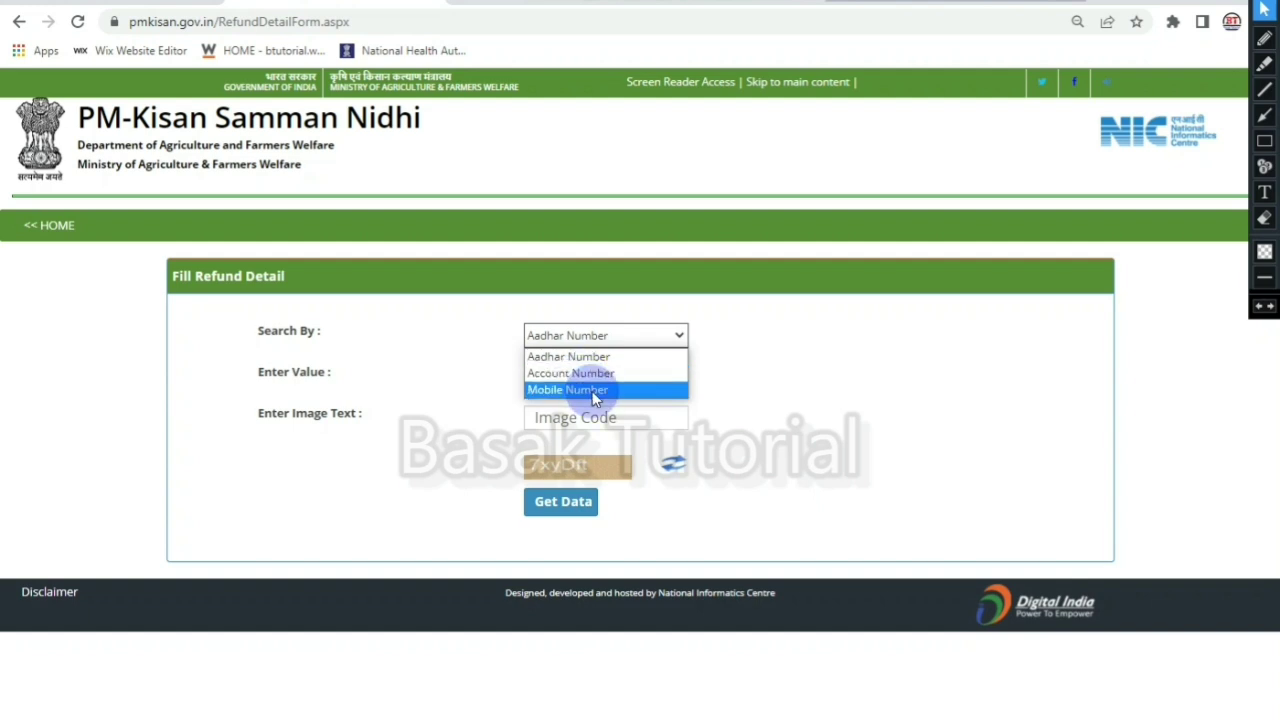
click(692, 385)
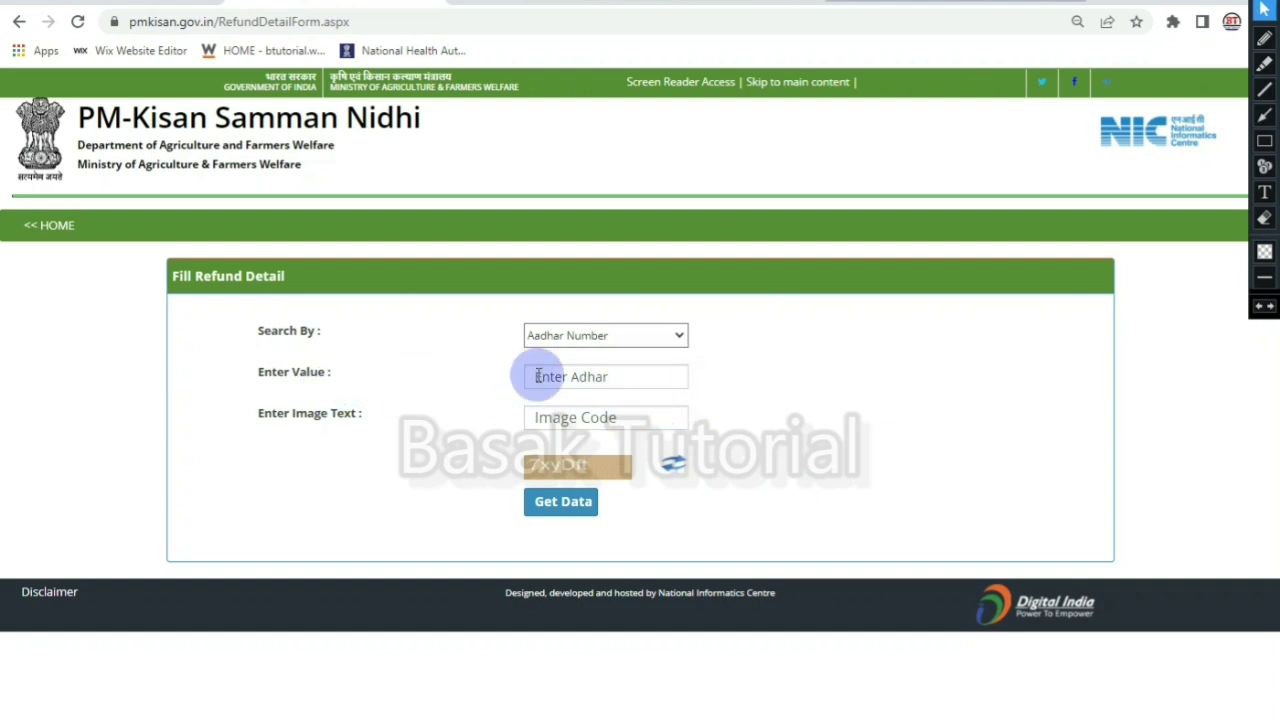
click(575, 382)
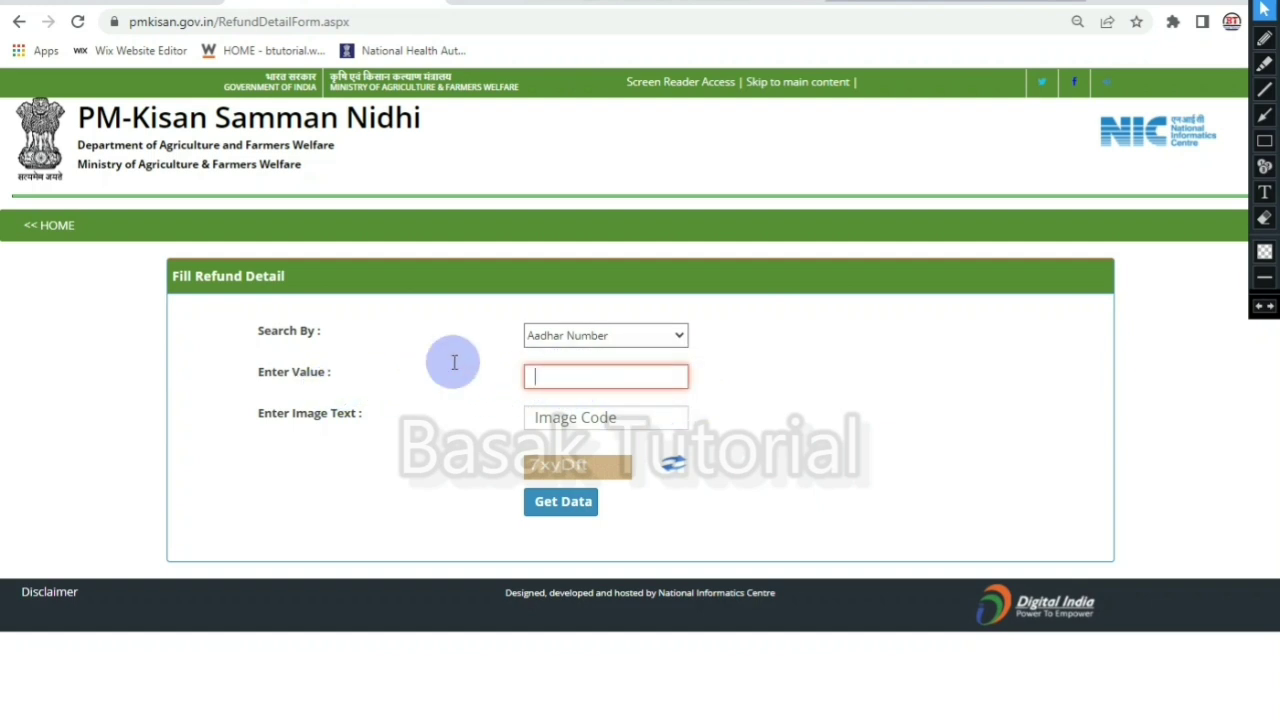
click(535, 340)
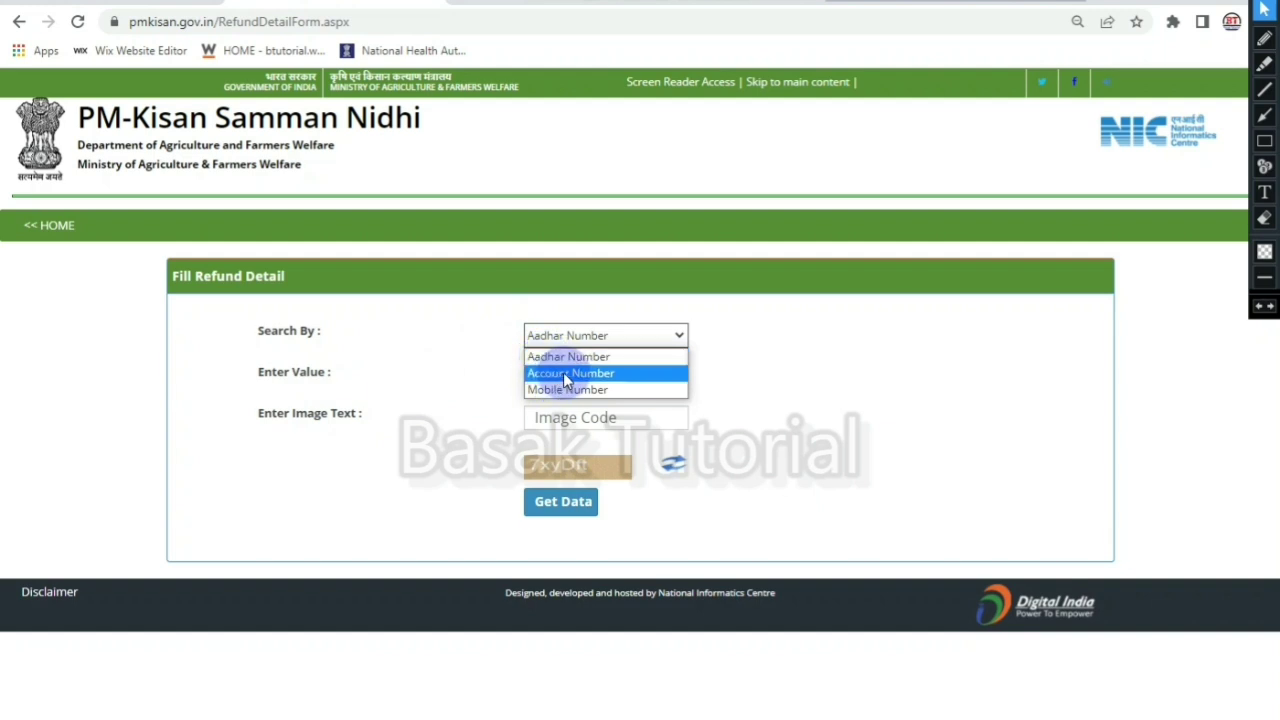
click(570, 358)
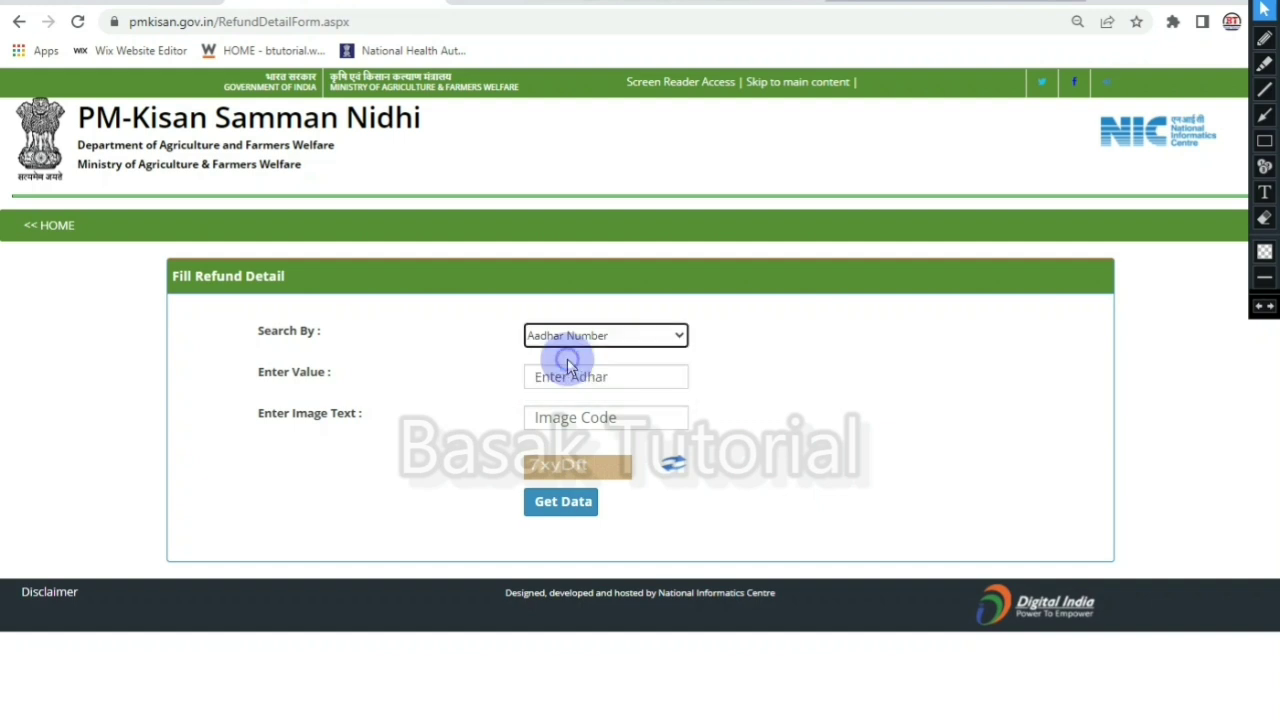
Step: Go through the Aadhaar value and image text fields and request the farmer's refund data
click(575, 378)
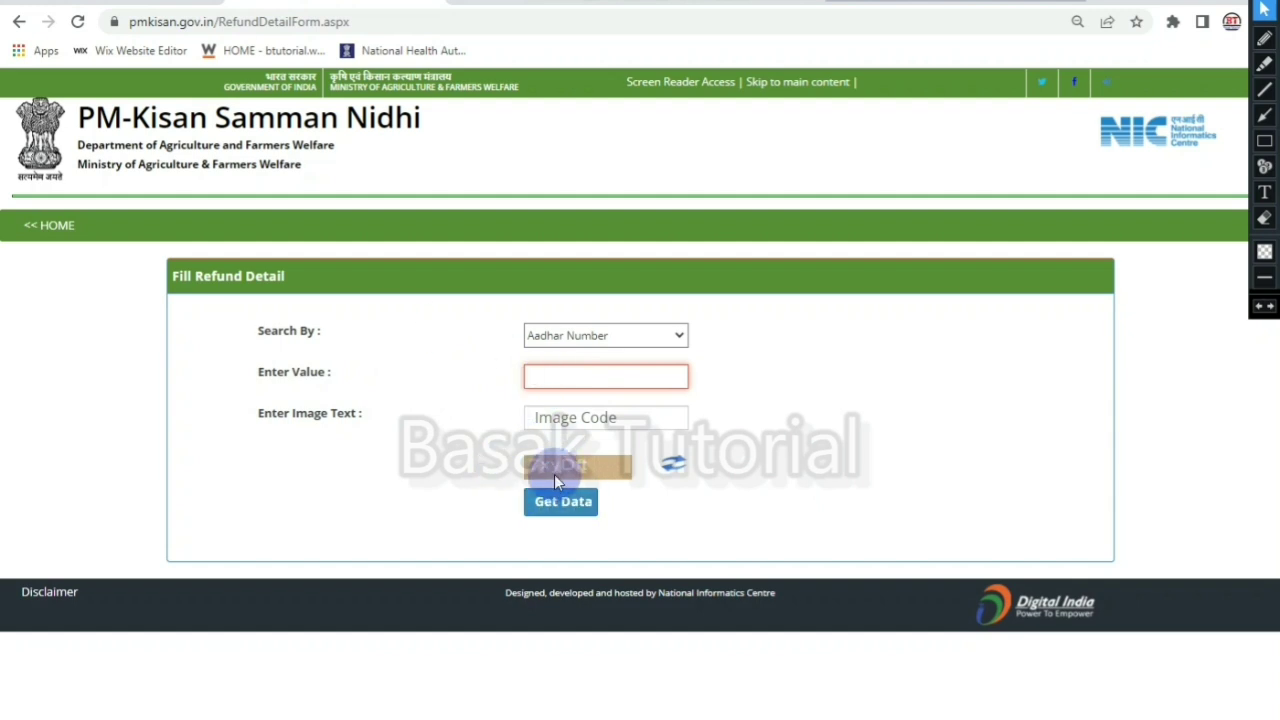
click(540, 424)
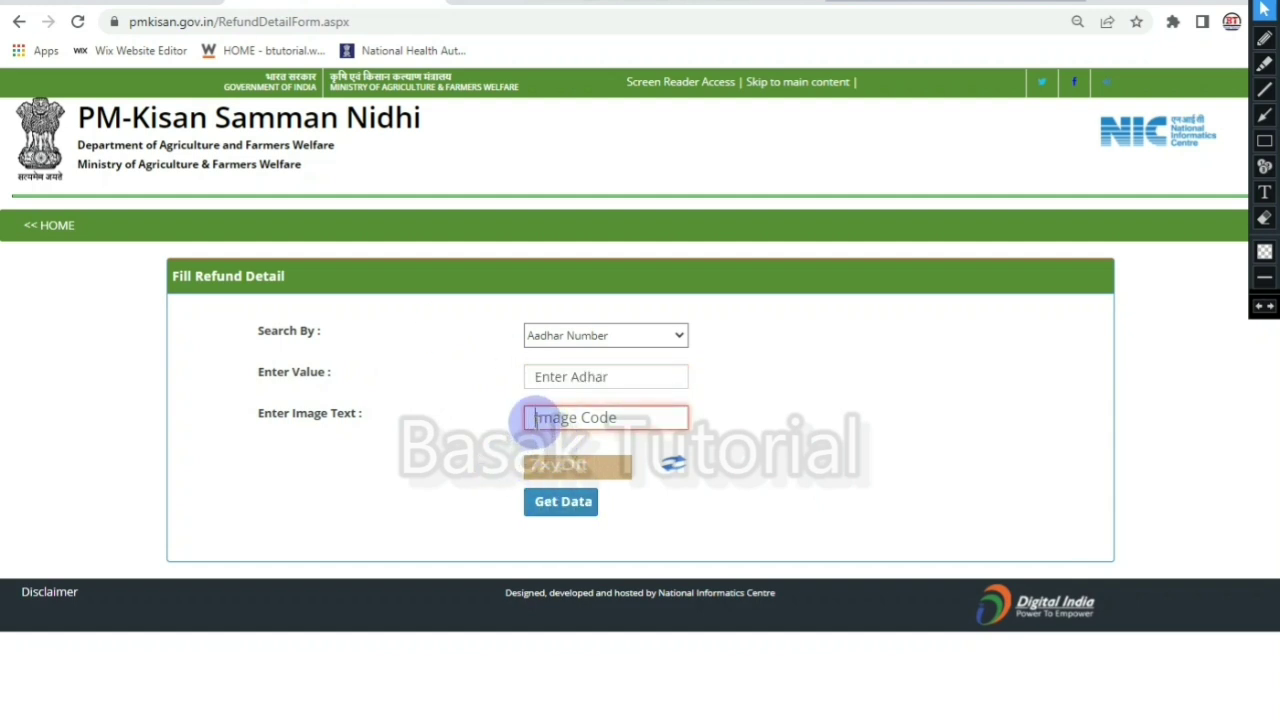
click(564, 512)
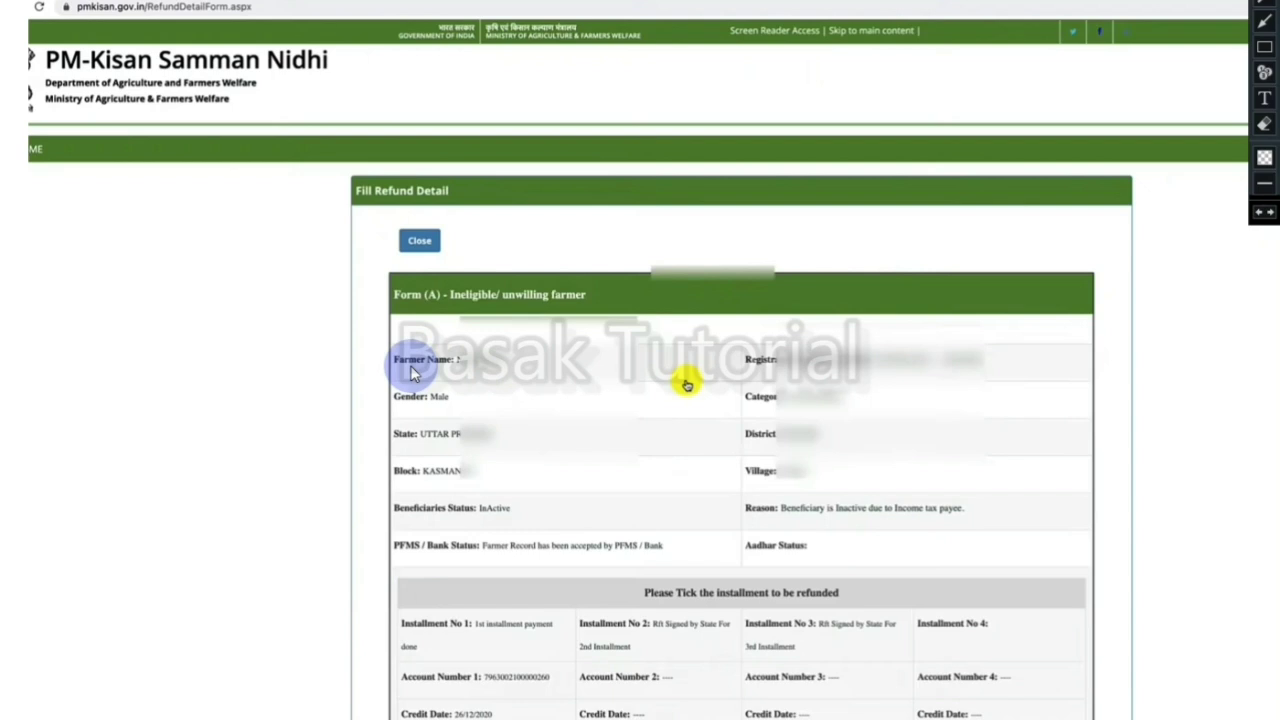
Step: Draw red rectangles around the farmer name, registration, gender and category fields of Form (A)
click(1264, 46)
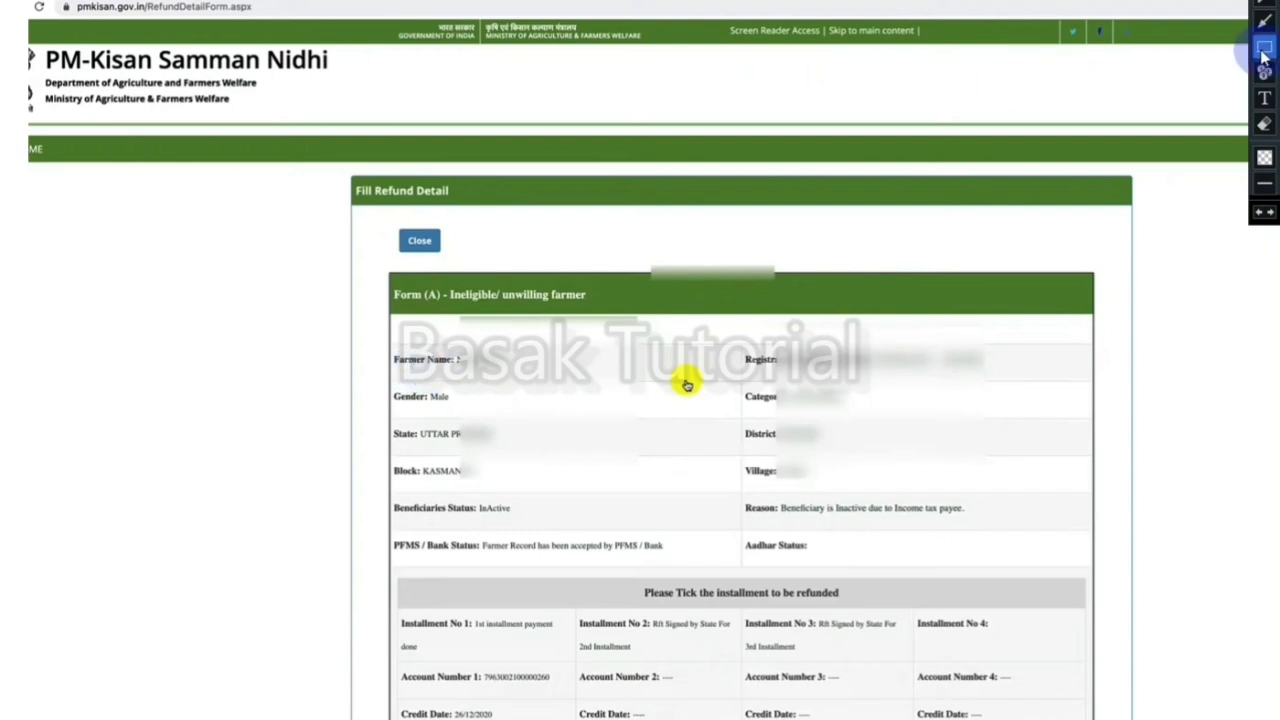
mouse_move(376, 342)
mouse_down()
mouse_move(490, 385)
mouse_move(572, 377)
mouse_up()
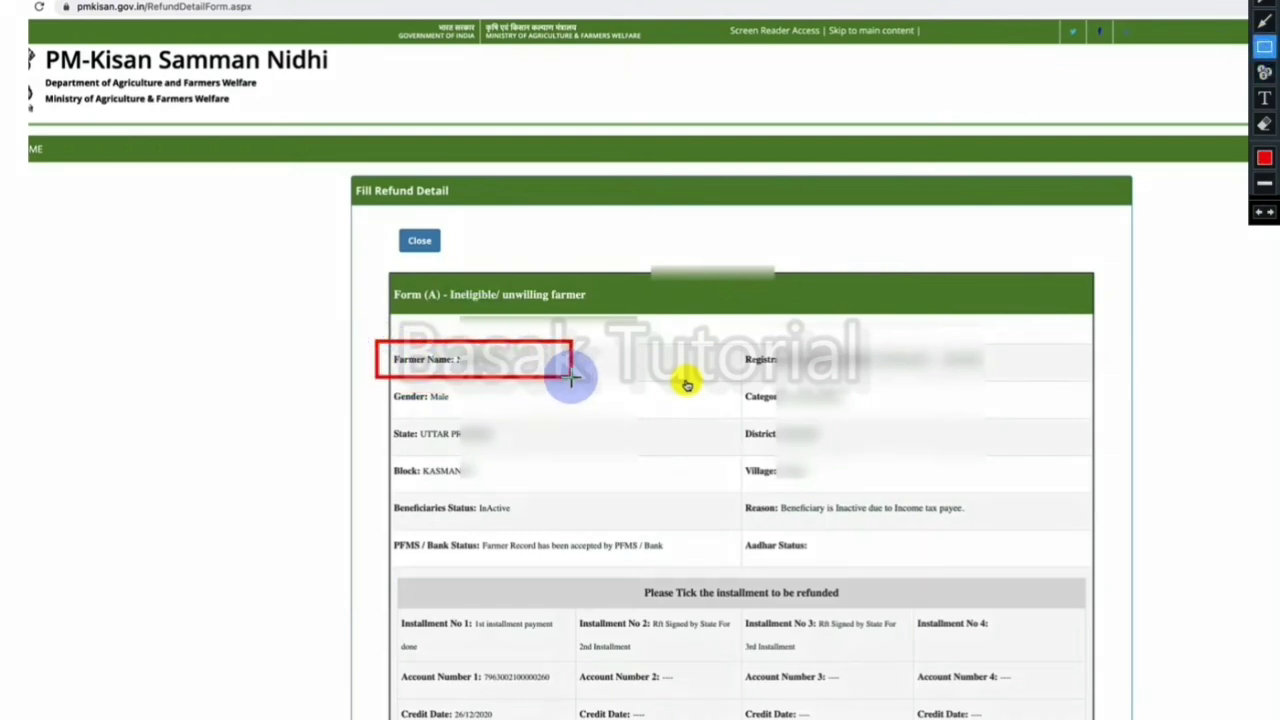
mouse_move(735, 341)
mouse_down()
mouse_move(763, 371)
mouse_move(846, 391)
mouse_move(988, 385)
mouse_up()
drag(386, 384, 480, 417)
mouse_move(733, 384)
mouse_down()
mouse_move(824, 420)
mouse_move(907, 420)
mouse_up()
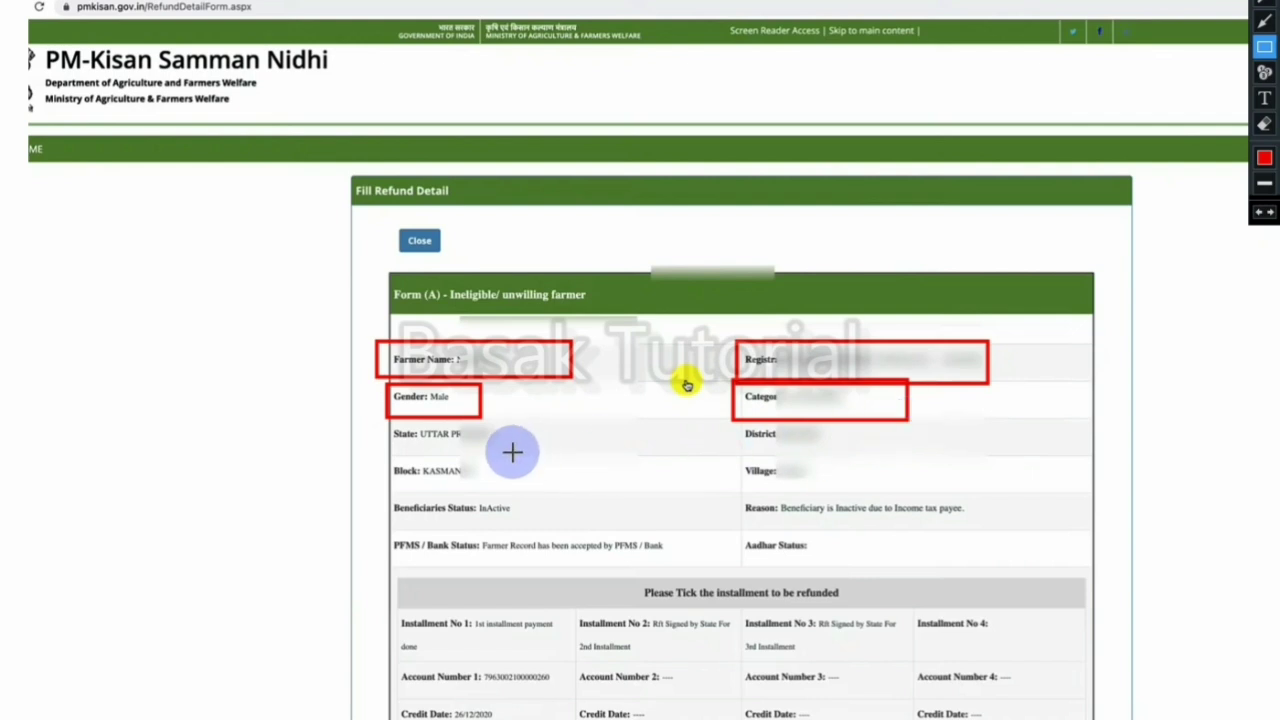
Step: Draw red rectangles around the state, district, block and village fields of the farmer's record
mouse_move(377, 419)
mouse_down()
mouse_move(449, 462)
mouse_move(518, 447)
mouse_up()
drag(729, 419, 807, 457)
drag(383, 452, 514, 494)
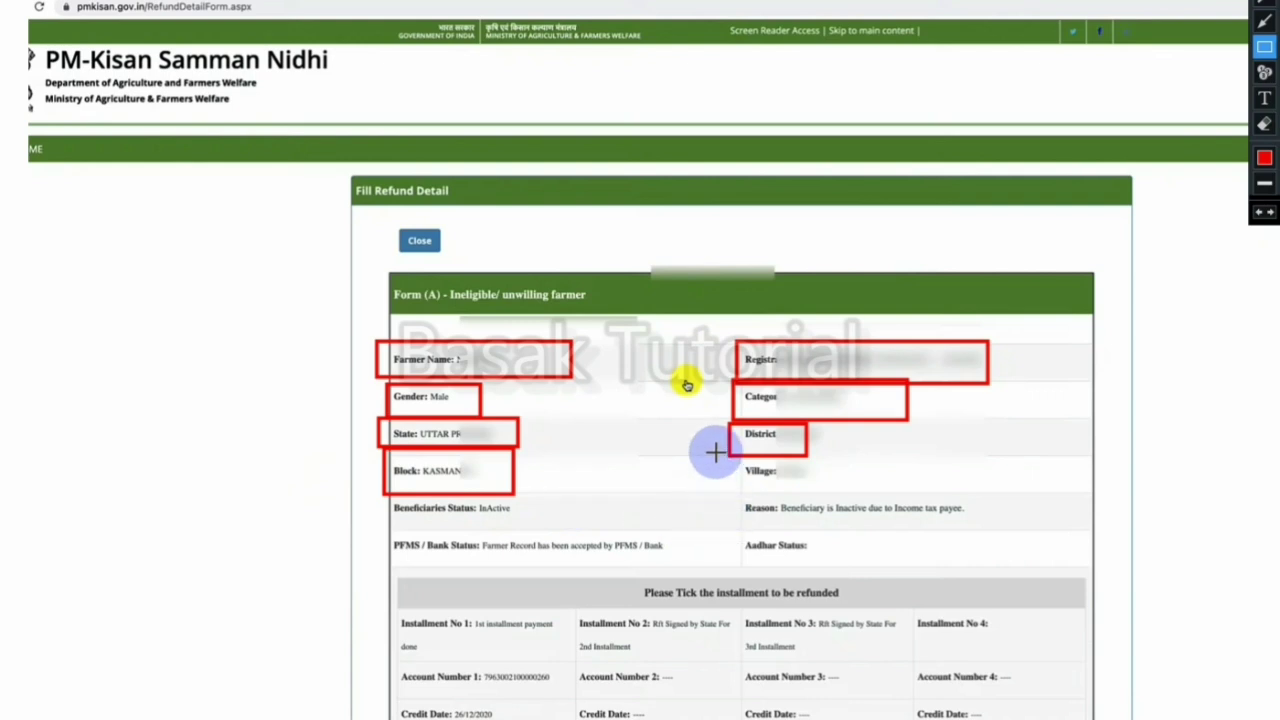
drag(764, 487, 860, 491)
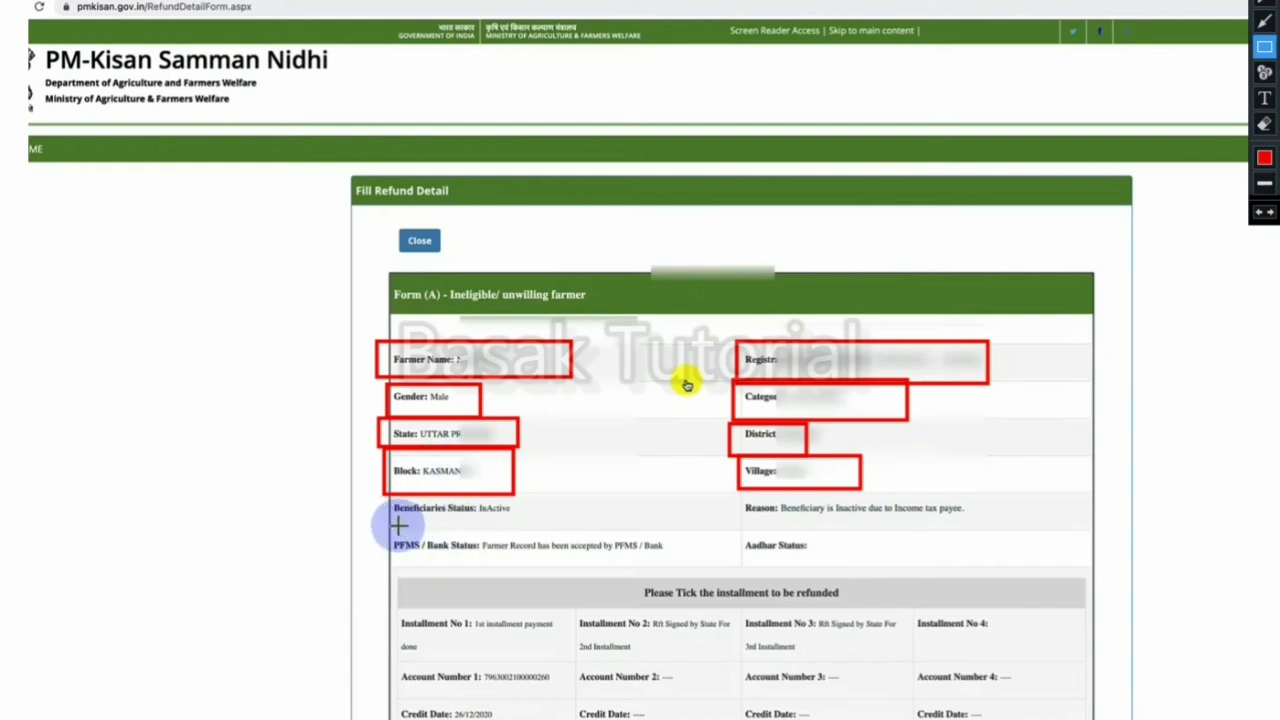
Step: Mark the beneficiary status, its InActive value and the inactivity reason with red rectangles
mouse_move(381, 497)
mouse_down()
mouse_move(395, 520)
mouse_move(548, 518)
mouse_up()
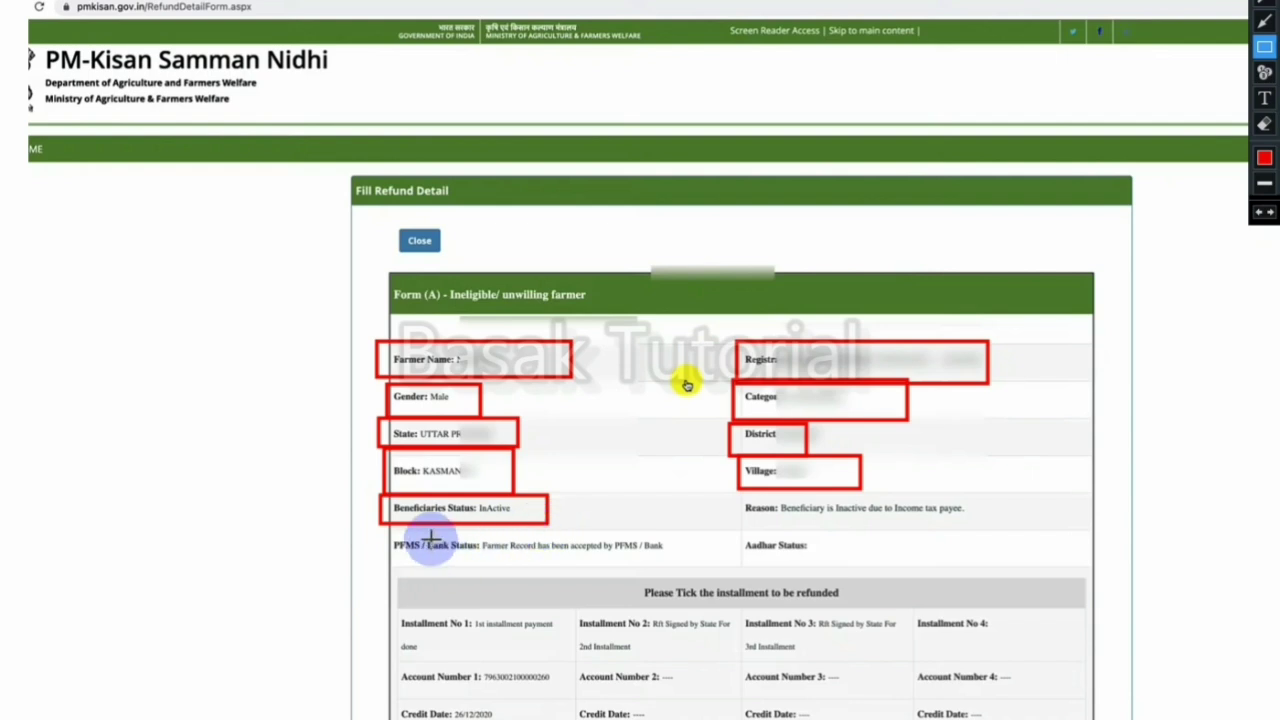
drag(478, 500, 532, 519)
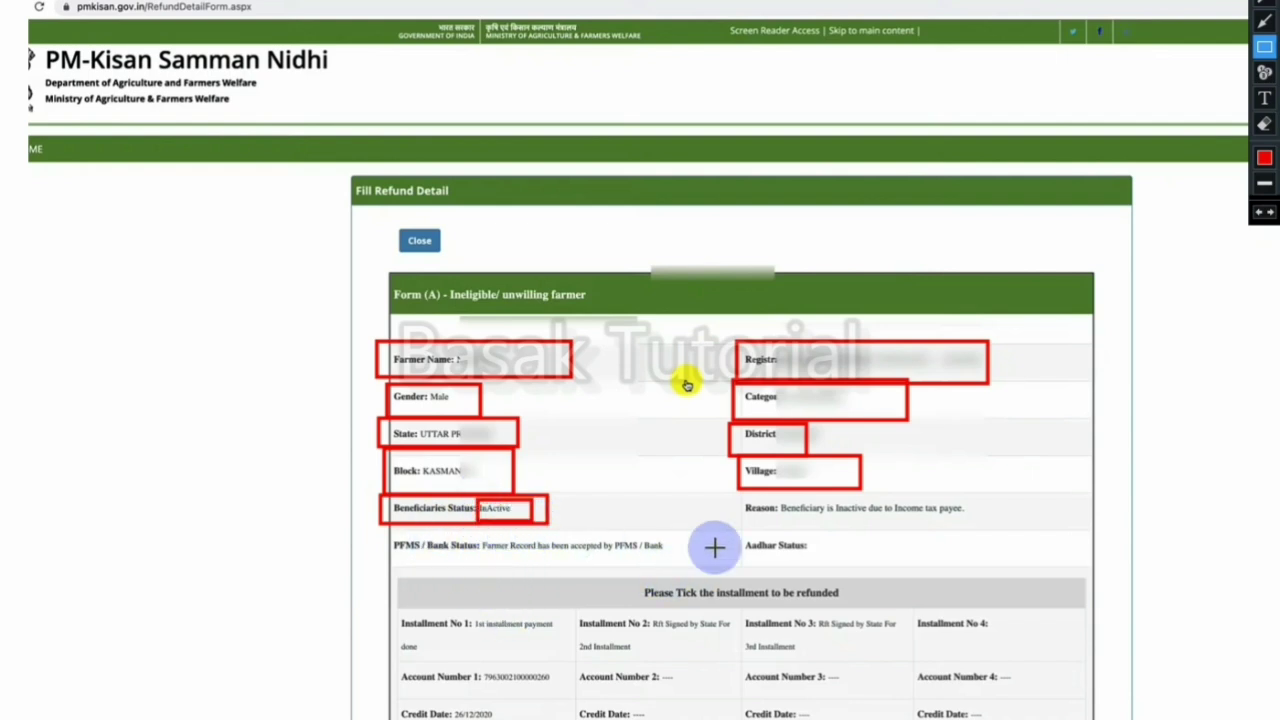
mouse_move(727, 493)
mouse_down()
mouse_move(809, 531)
mouse_move(982, 527)
mouse_up()
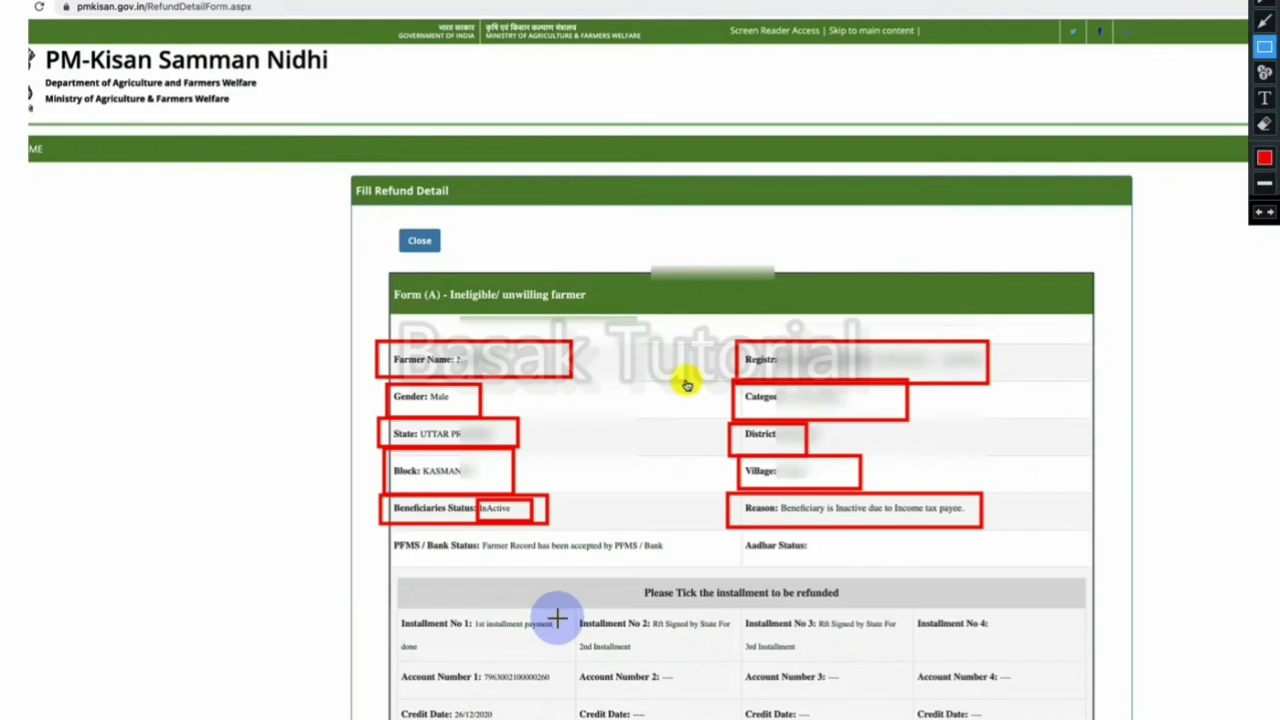
Step: Mark the inactivity reason, PFMS / Bank status and the Installment No 1 to 3 columns with red rectangles, and clear the markings
mouse_move(731, 493)
mouse_down()
mouse_move(758, 516)
mouse_move(984, 524)
mouse_up()
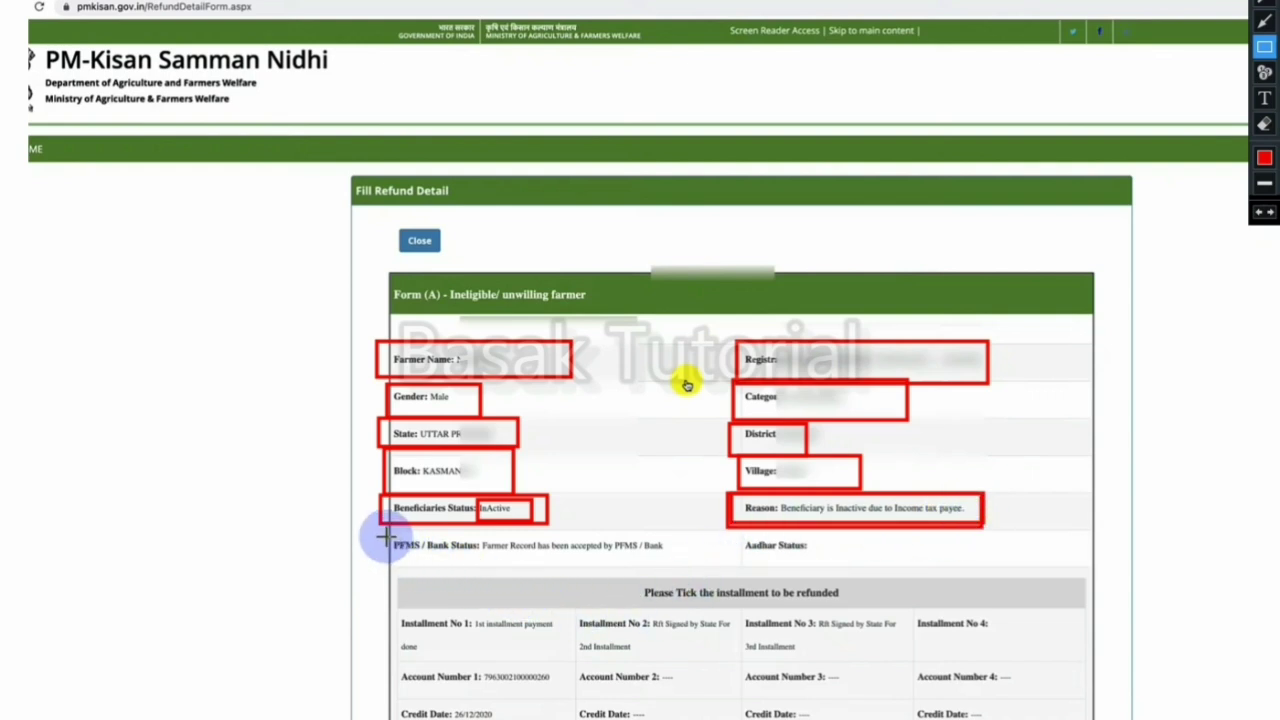
mouse_move(385, 528)
mouse_down()
mouse_move(457, 563)
mouse_move(676, 558)
mouse_up()
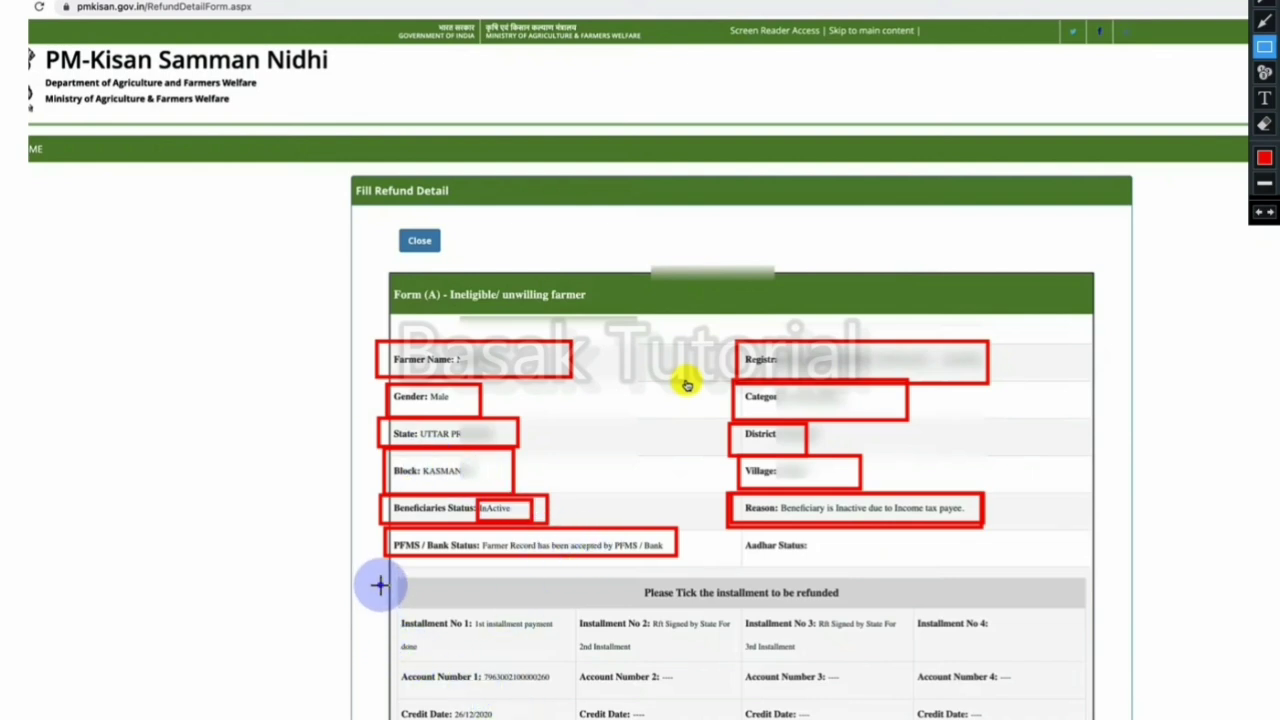
mouse_move(380, 585)
mouse_down()
mouse_move(408, 718)
mouse_move(567, 718)
mouse_up()
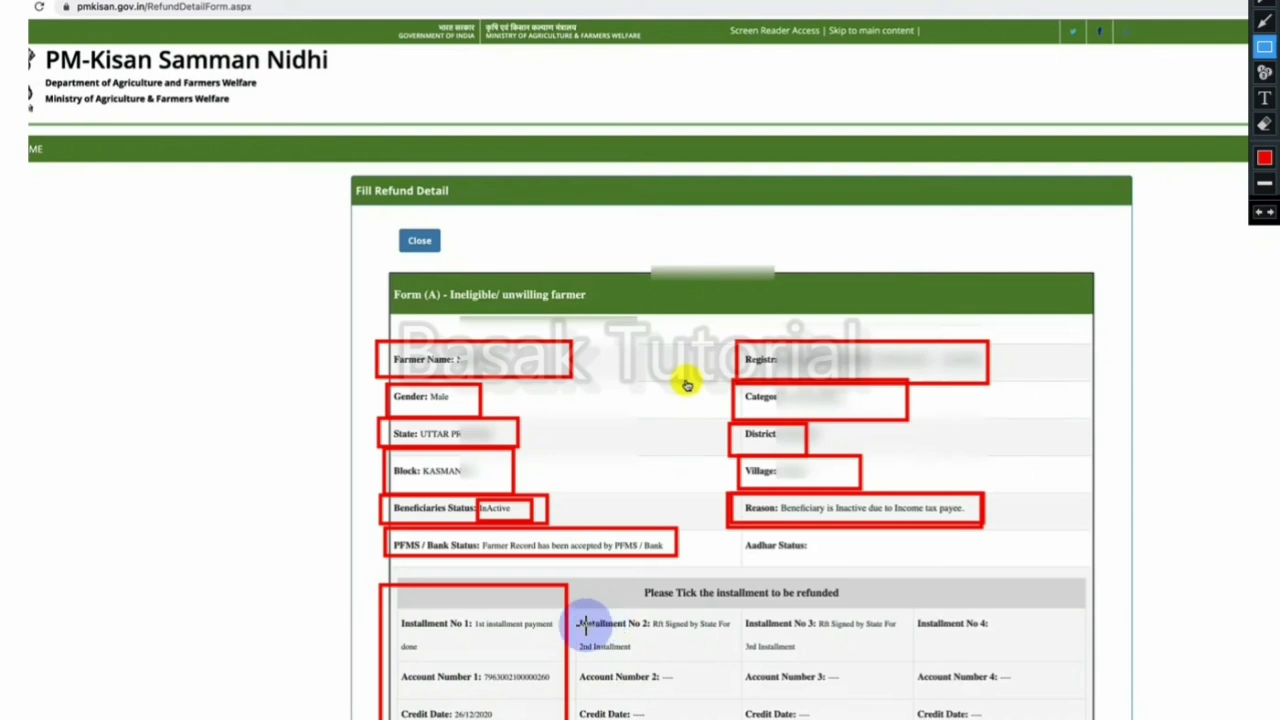
mouse_move(572, 586)
mouse_down()
mouse_move(647, 716)
mouse_move(695, 716)
mouse_up()
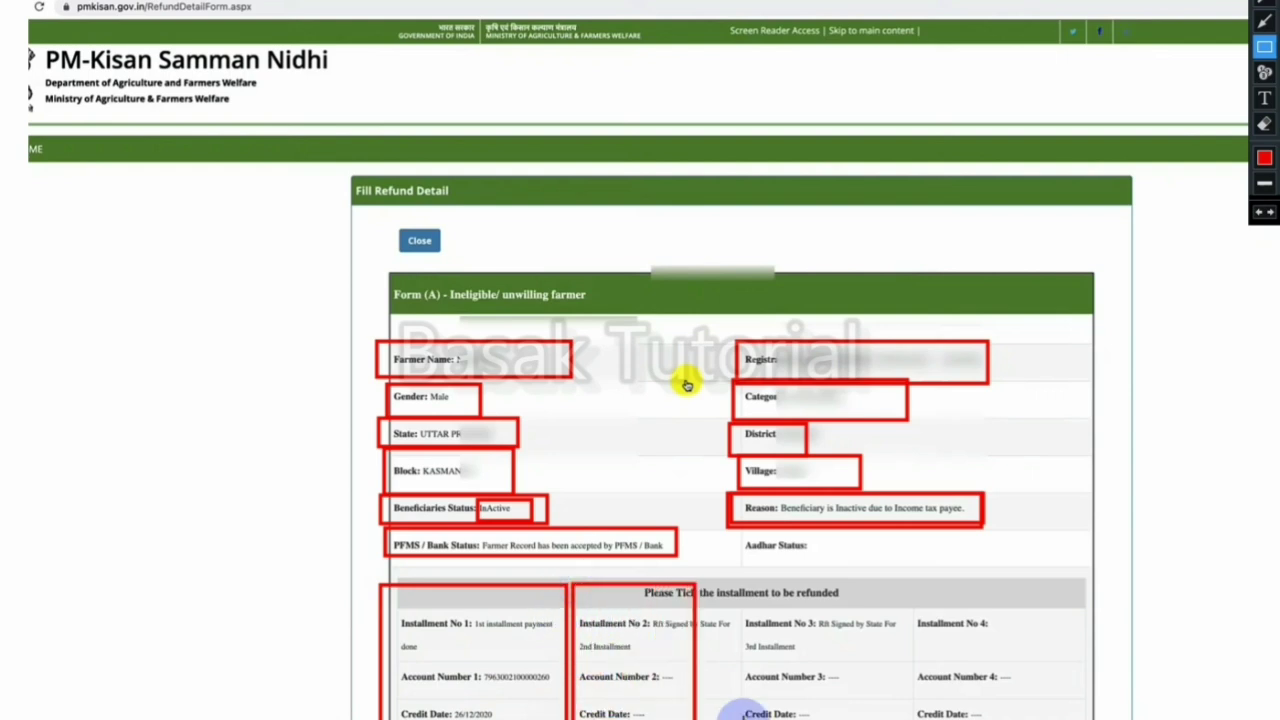
mouse_move(727, 582)
mouse_down()
mouse_move(760, 704)
mouse_move(901, 717)
mouse_up()
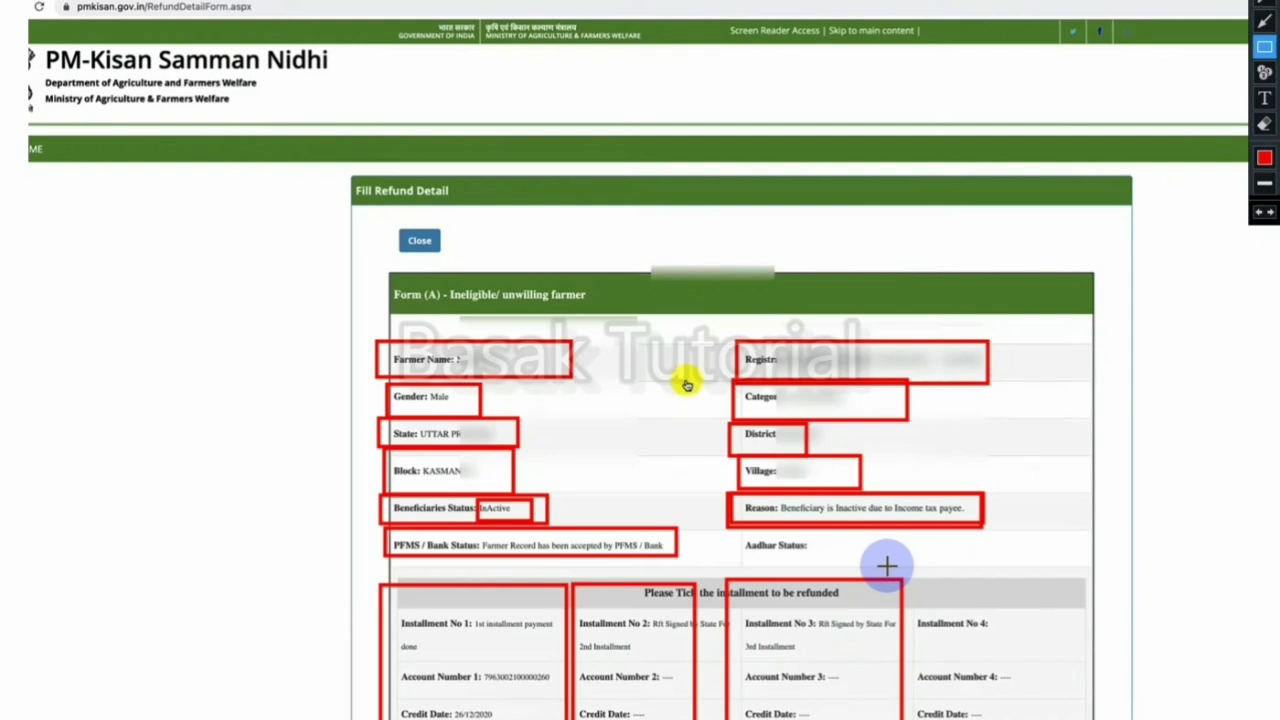
click(1262, 125)
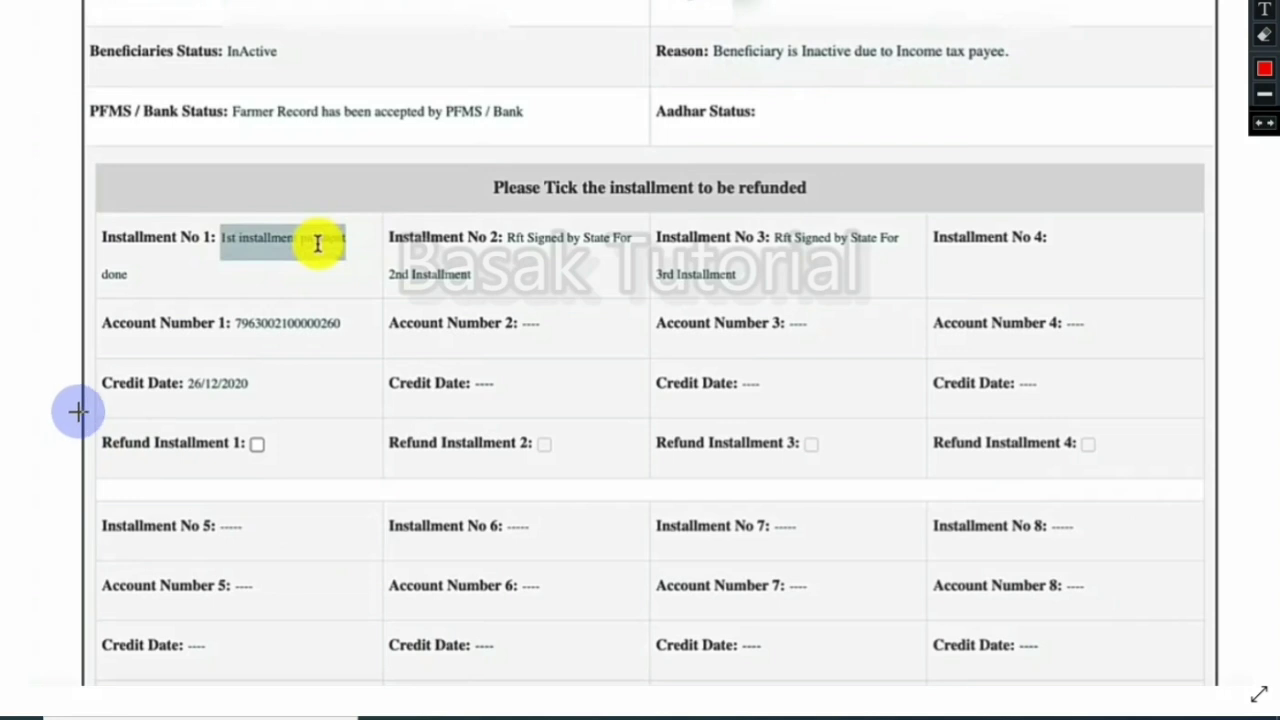
Step: Draw red rectangles around the Refund Installment 1 to 4 options and the first one's checkbox, and erase the markings
mouse_move(80, 410)
mouse_down()
mouse_move(100, 436)
mouse_move(189, 480)
mouse_move(340, 480)
mouse_move(314, 476)
mouse_up()
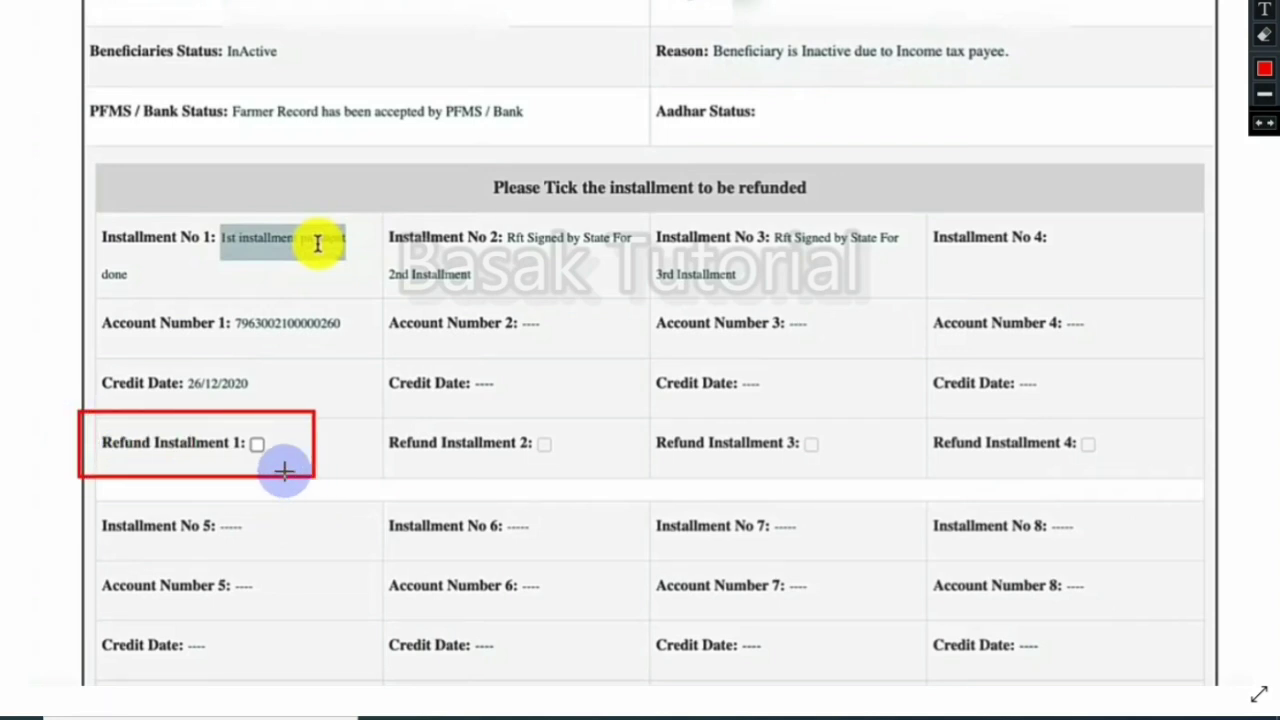
drag(249, 434, 270, 461)
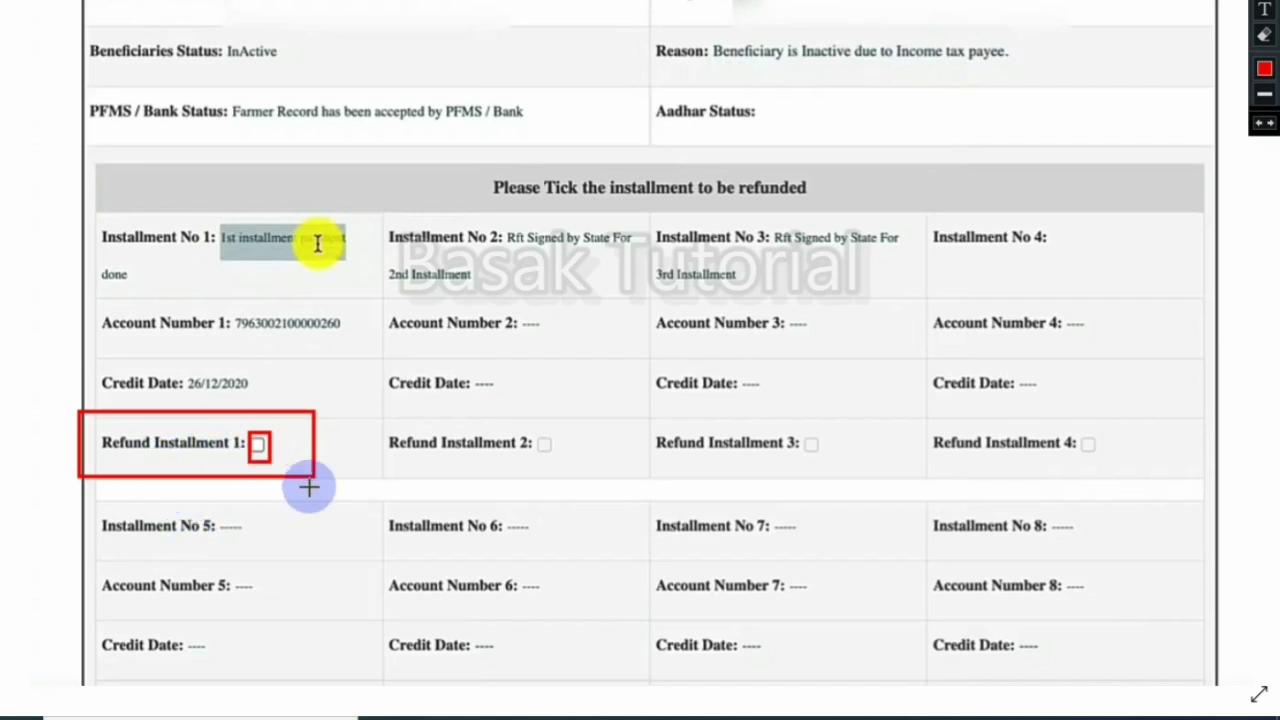
mouse_move(369, 419)
mouse_down()
mouse_move(411, 459)
mouse_move(569, 472)
mouse_up()
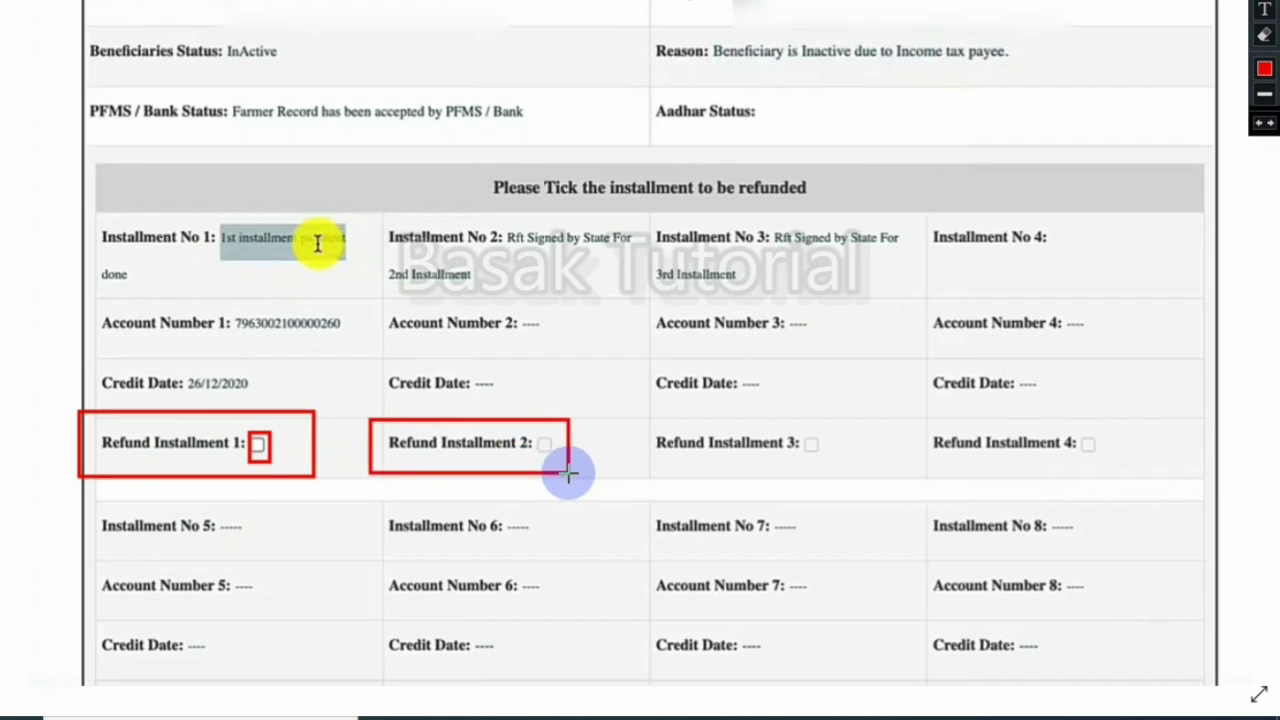
drag(646, 420, 840, 467)
mouse_move(932, 423)
mouse_down()
mouse_move(1023, 463)
mouse_move(1108, 466)
mouse_up()
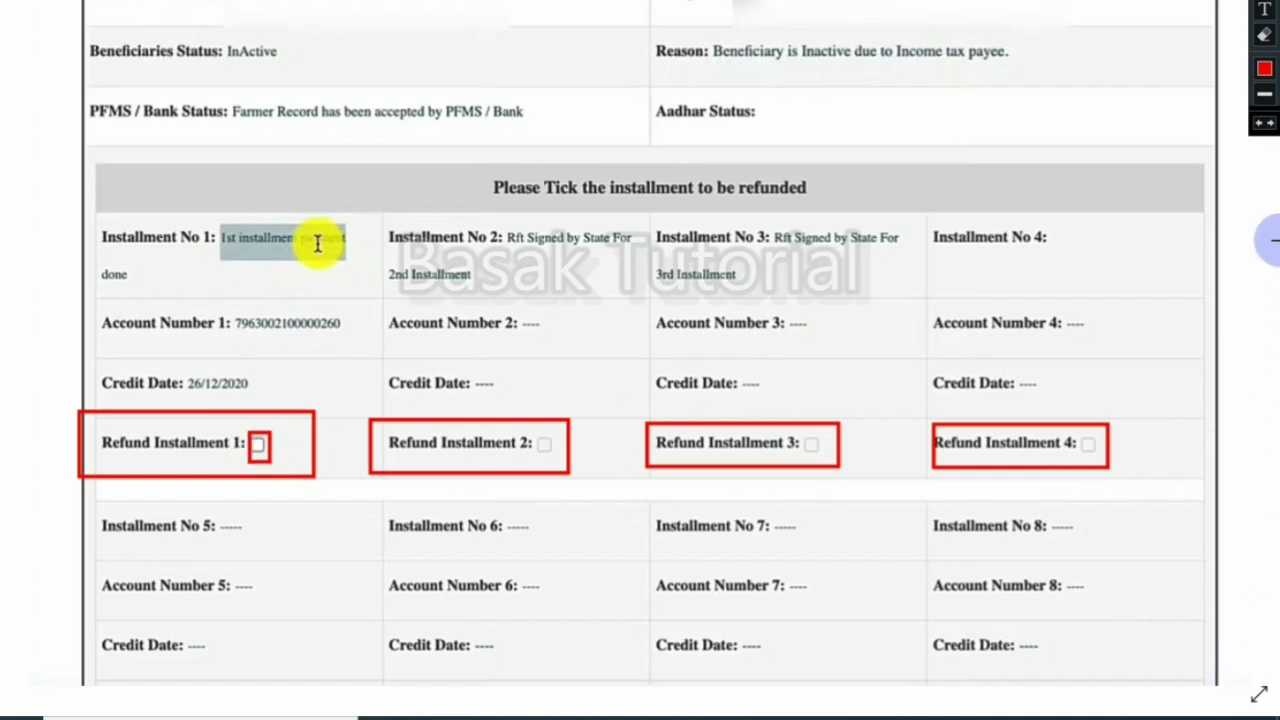
click(1266, 40)
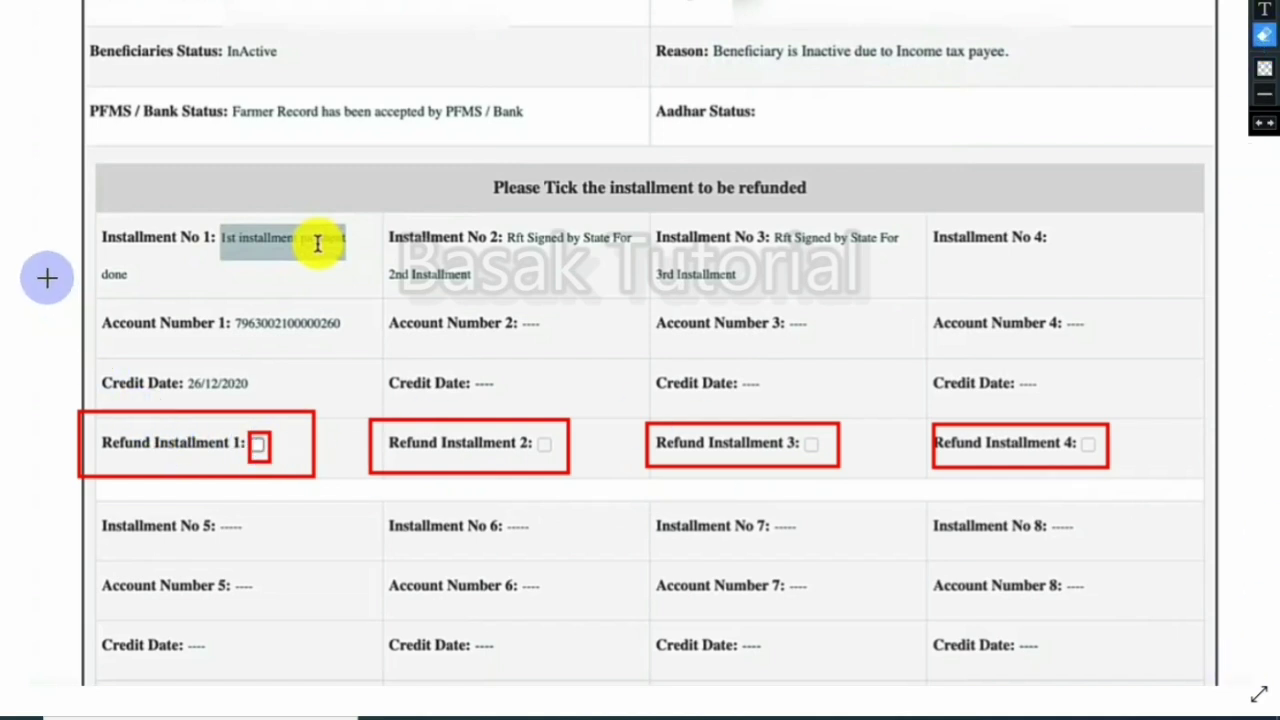
mouse_move(28, 226)
mouse_down()
mouse_move(28, 302)
mouse_move(1278, 718)
mouse_up()
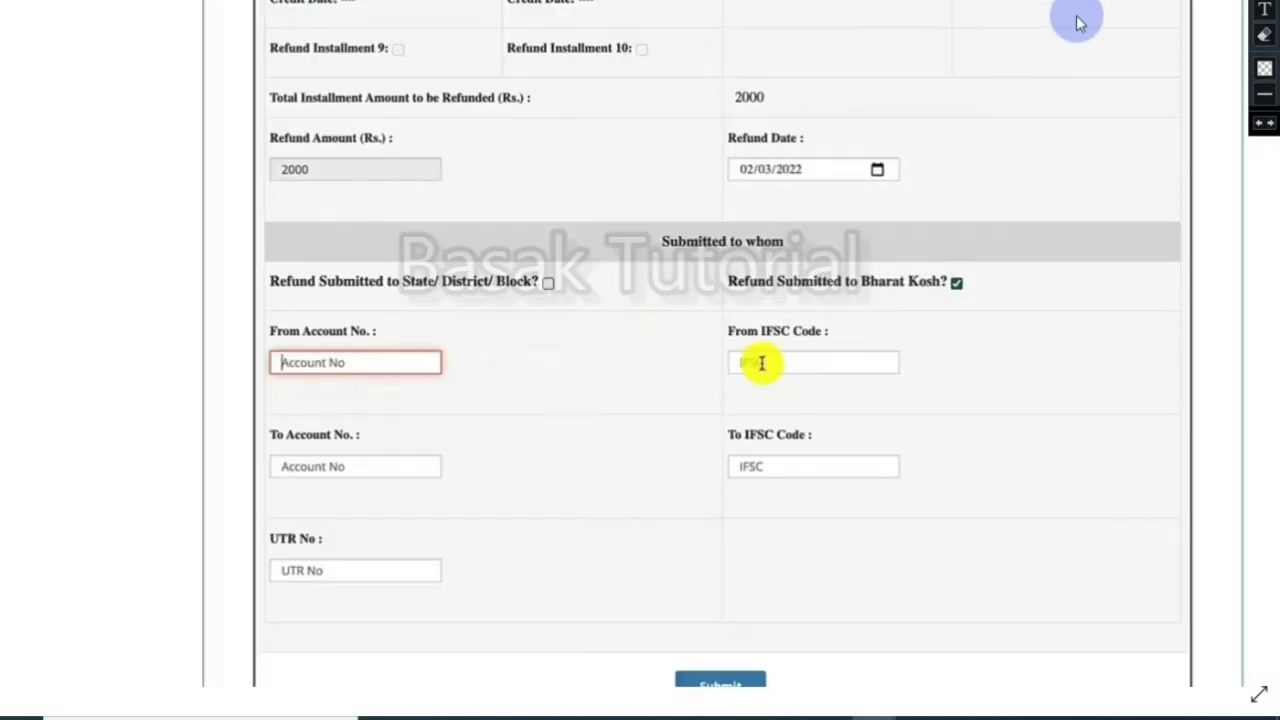
Step: Mark the refund amount, refund date and total installment amount to be refunded with red rectangles, boxing both amounts twice
click(1264, 68)
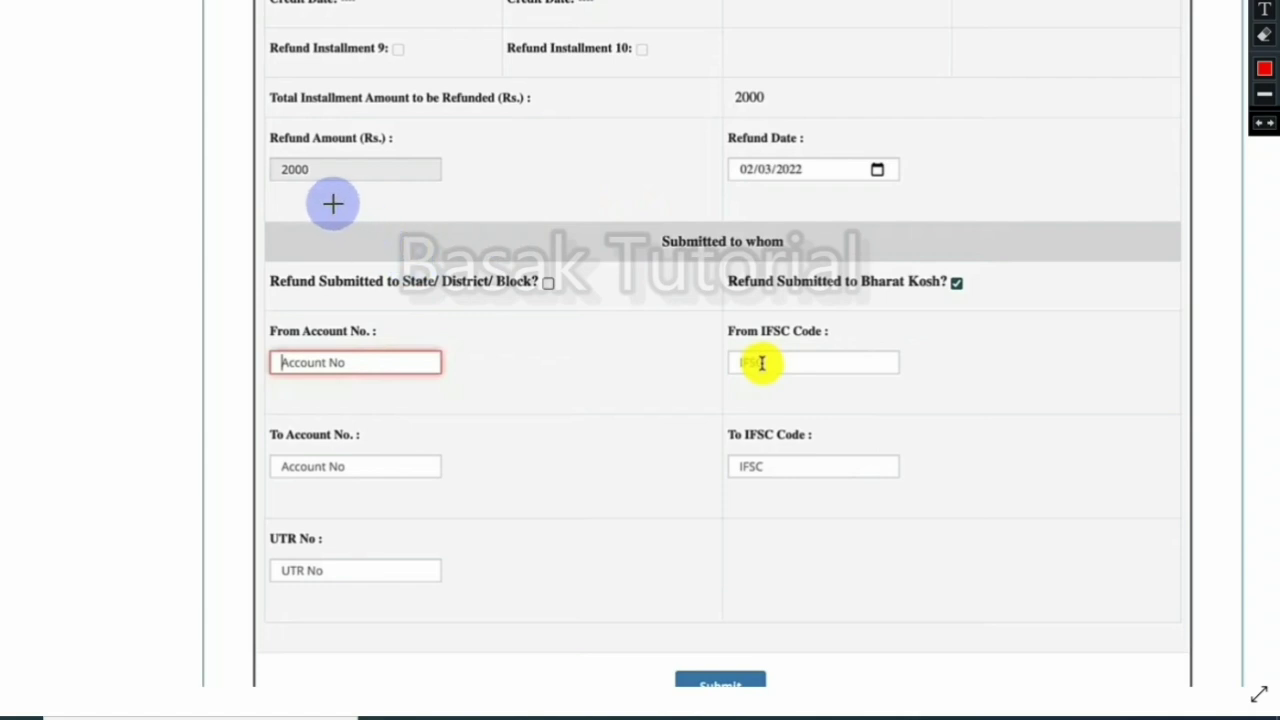
mouse_move(259, 147)
mouse_down()
mouse_move(297, 193)
mouse_move(459, 191)
mouse_up()
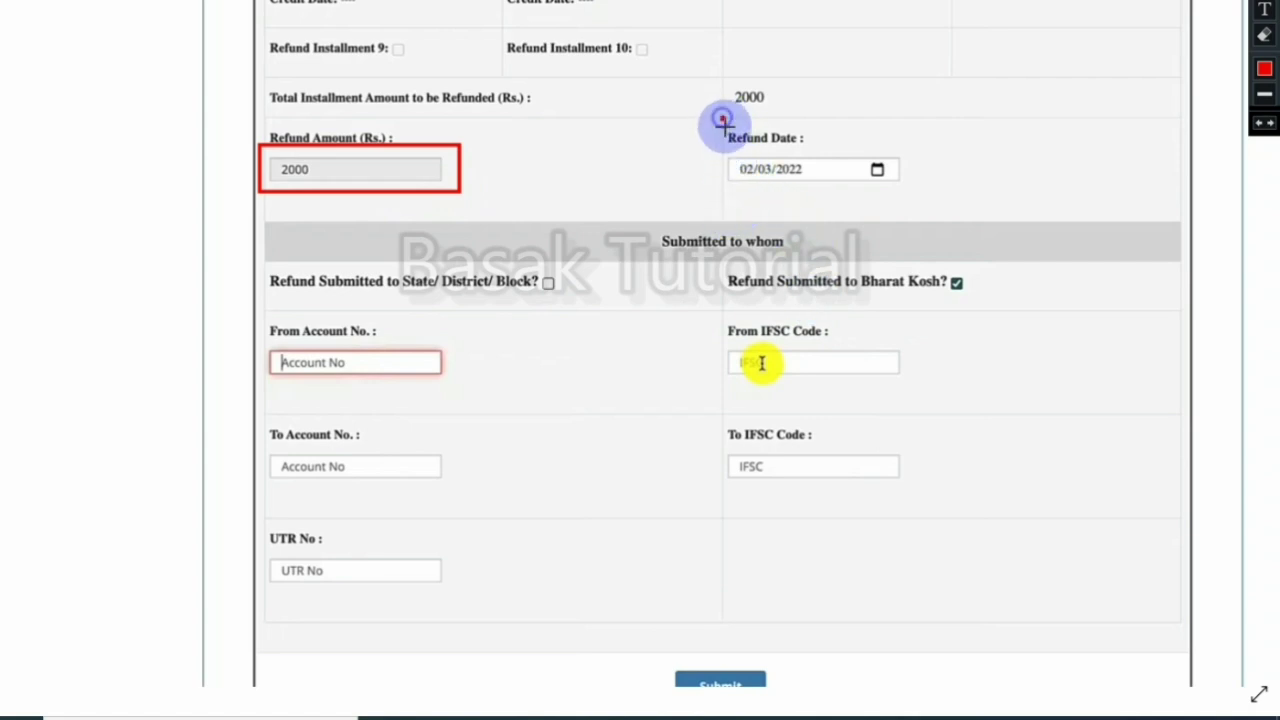
mouse_move(721, 117)
mouse_down()
mouse_move(786, 200)
mouse_move(904, 191)
mouse_up()
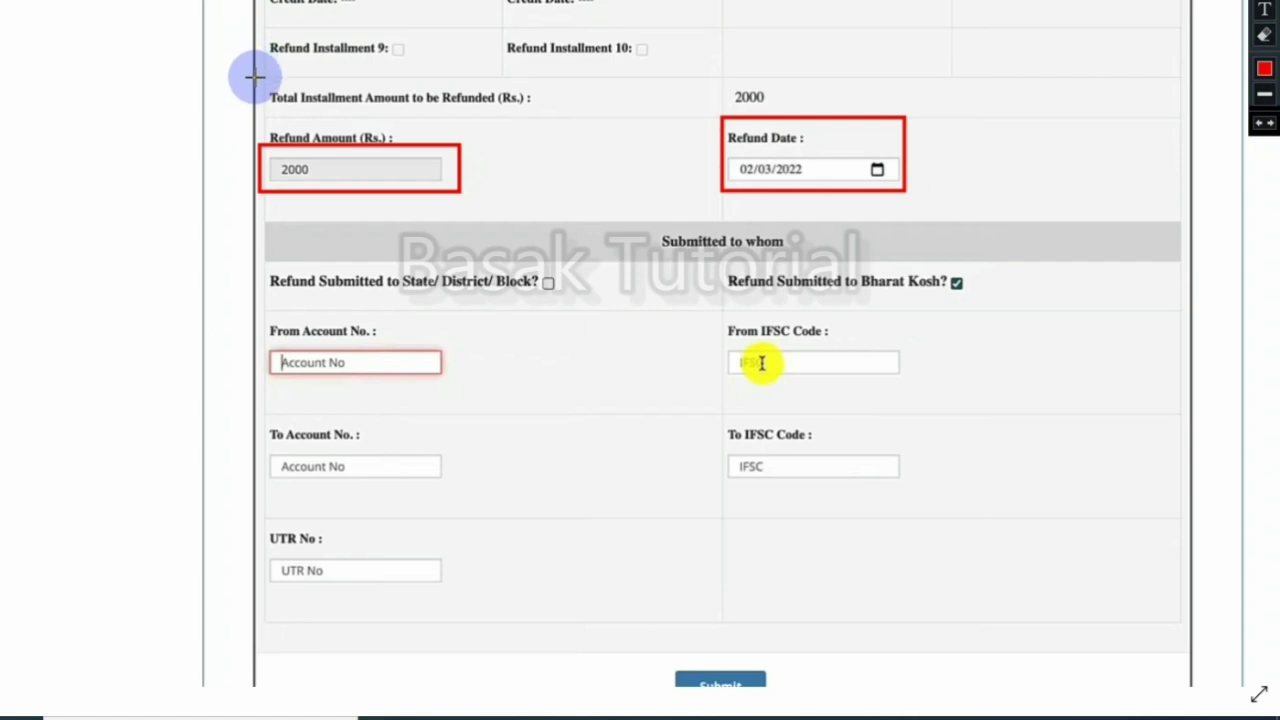
drag(258, 82, 535, 118)
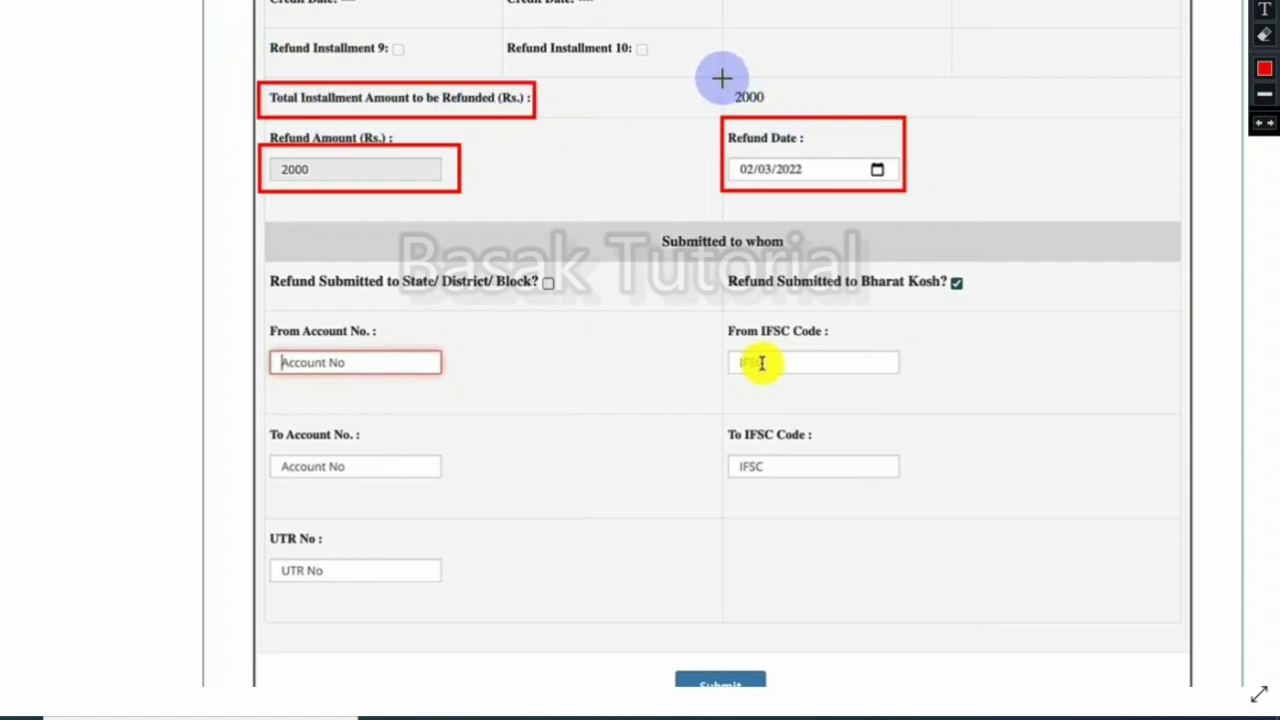
drag(722, 79, 786, 116)
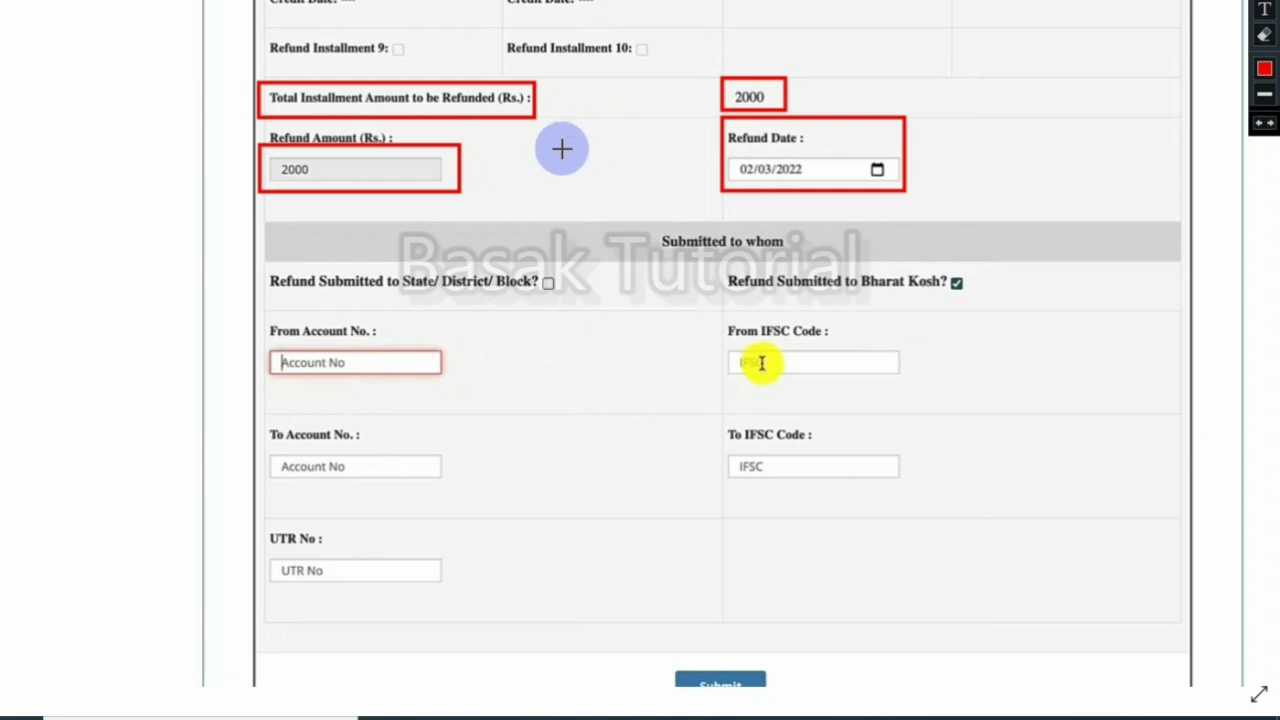
mouse_move(710, 70)
mouse_down()
mouse_move(736, 96)
mouse_move(815, 112)
mouse_up()
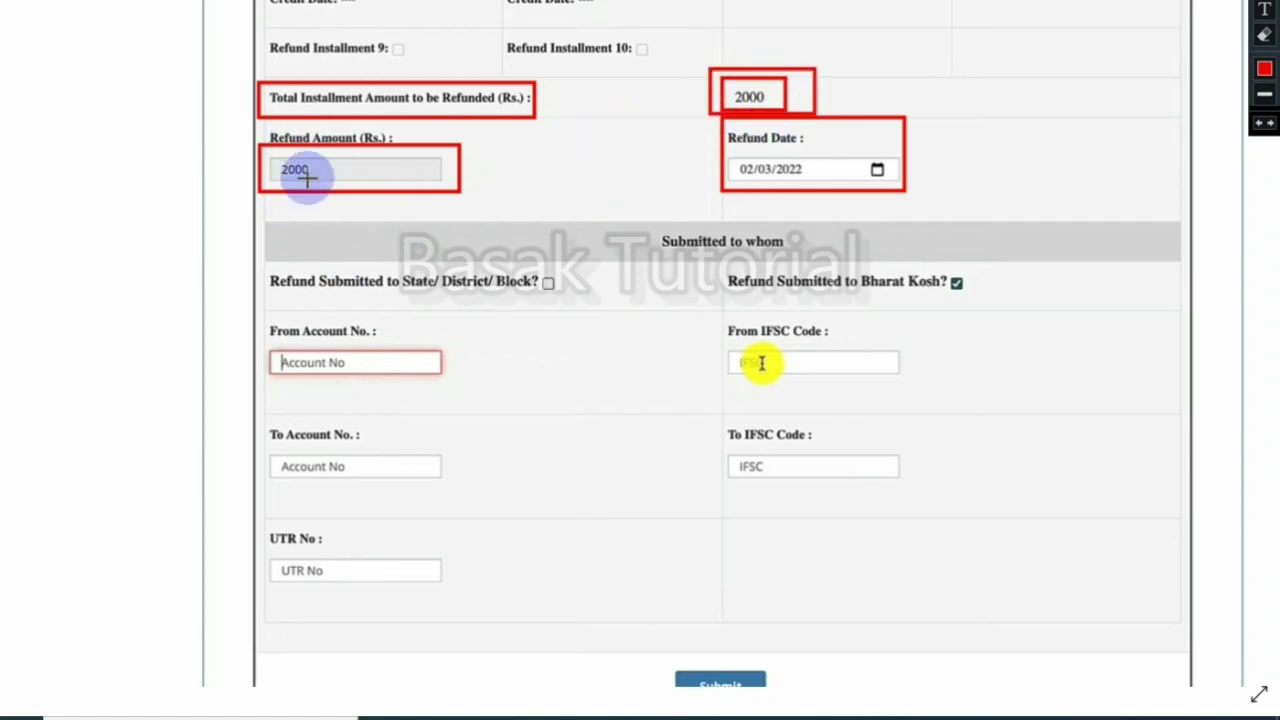
mouse_move(248, 135)
mouse_down()
mouse_move(277, 203)
mouse_move(484, 208)
mouse_up()
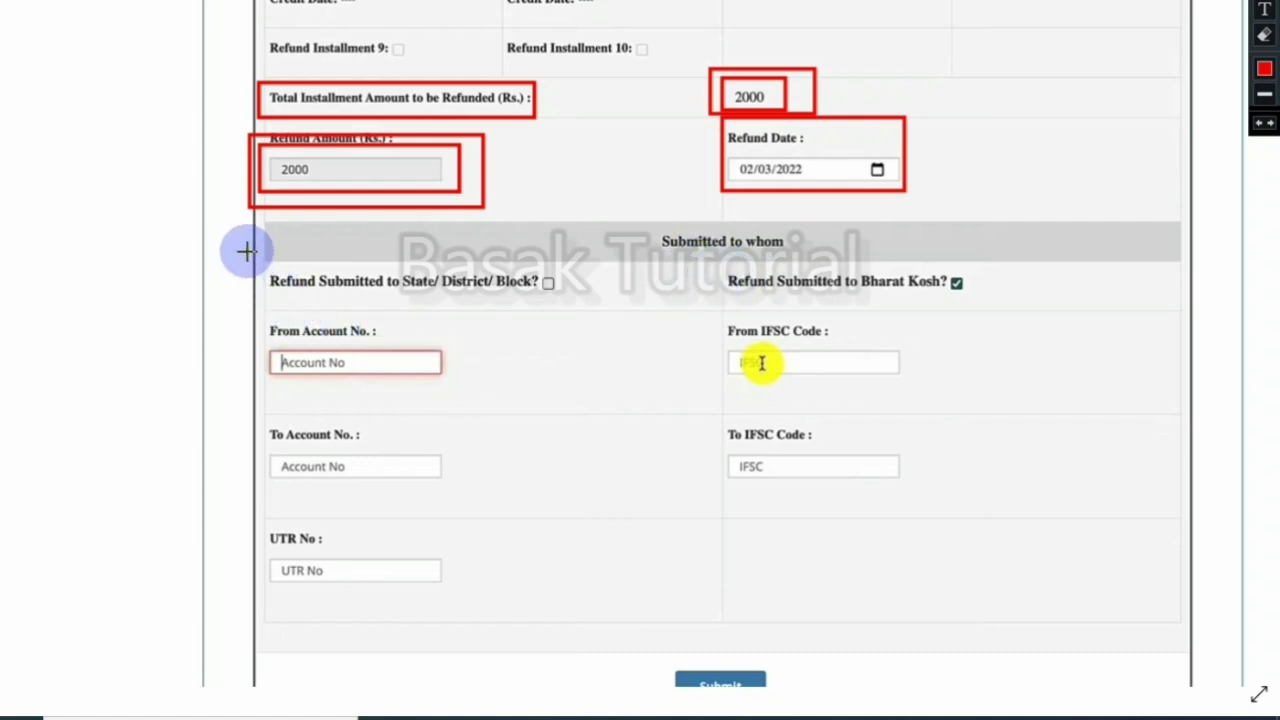
Step: Draw red rectangles around the State/ District/ Block refund option with its checkbox and the Bharat Kosh checkbox
mouse_move(246, 251)
mouse_down()
mouse_move(274, 286)
mouse_move(342, 305)
mouse_move(598, 313)
mouse_up()
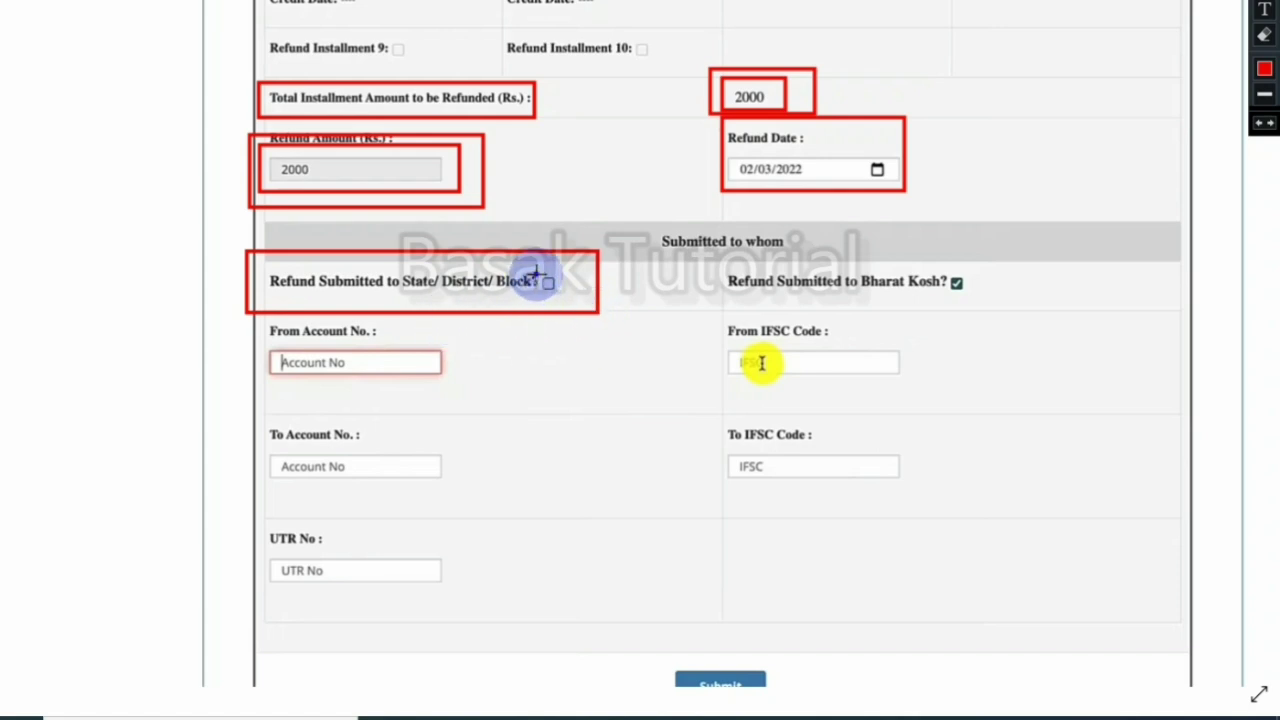
drag(537, 273, 565, 300)
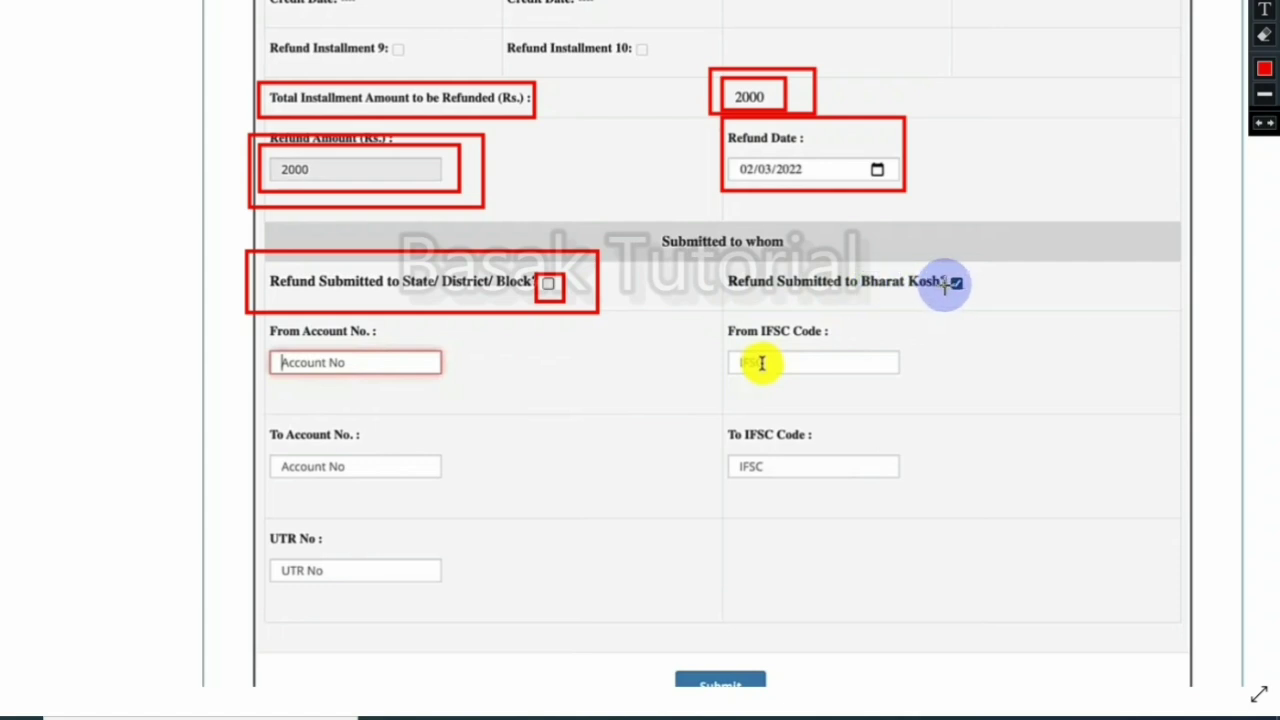
mouse_move(949, 272)
mouse_down()
mouse_move(951, 306)
mouse_move(968, 303)
mouse_up()
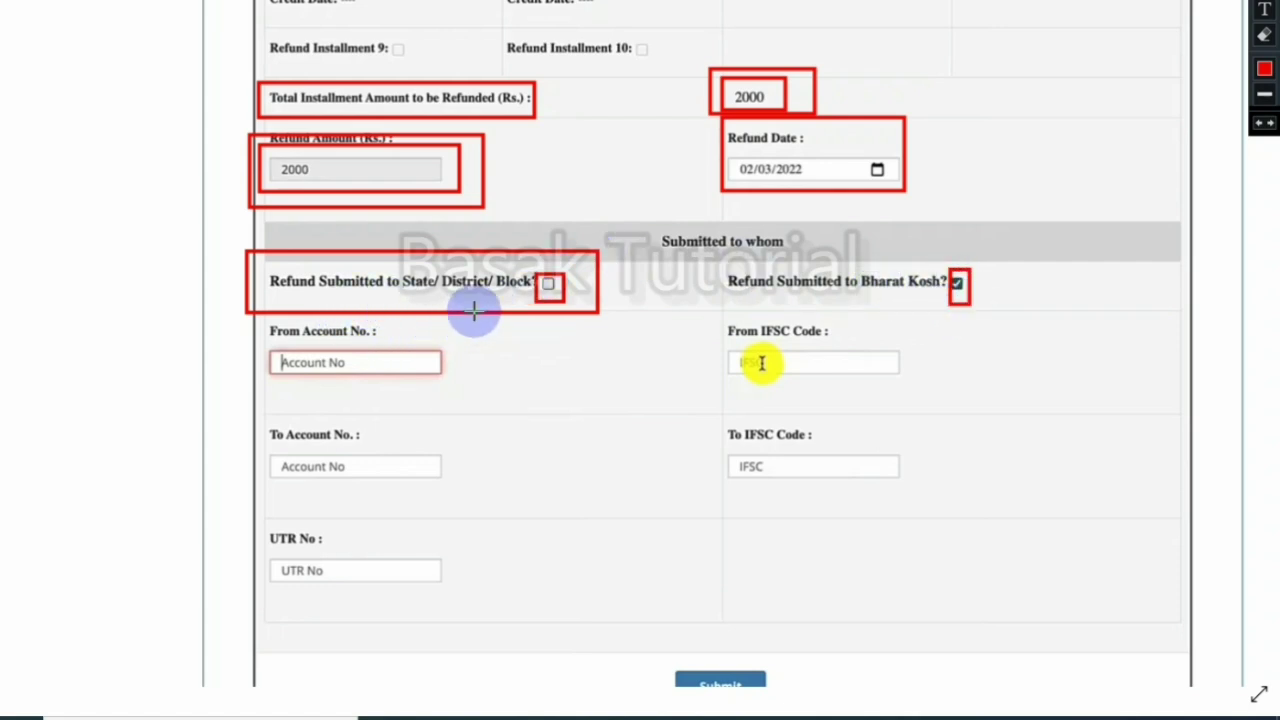
drag(532, 268, 561, 303)
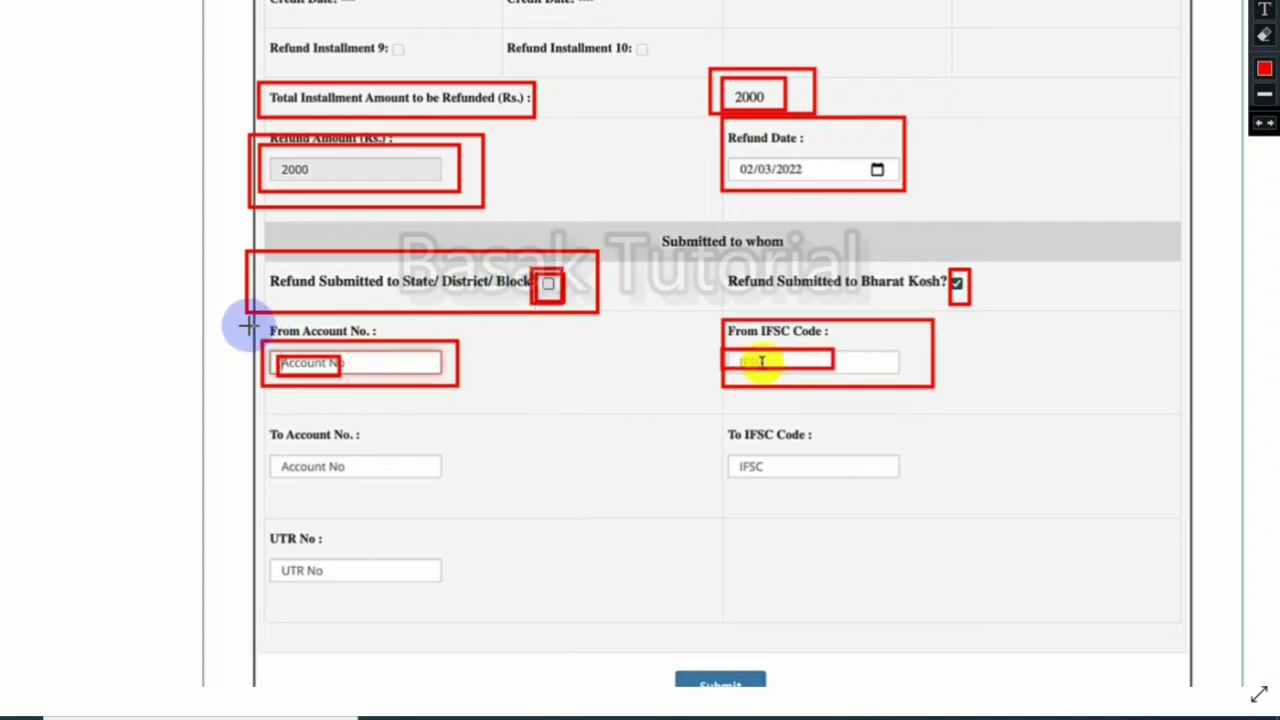
Step: Mark the From Account No. and From IFSC Code fields with additional red rectangles
mouse_move(247, 325)
mouse_down()
mouse_move(294, 406)
mouse_move(487, 405)
mouse_up()
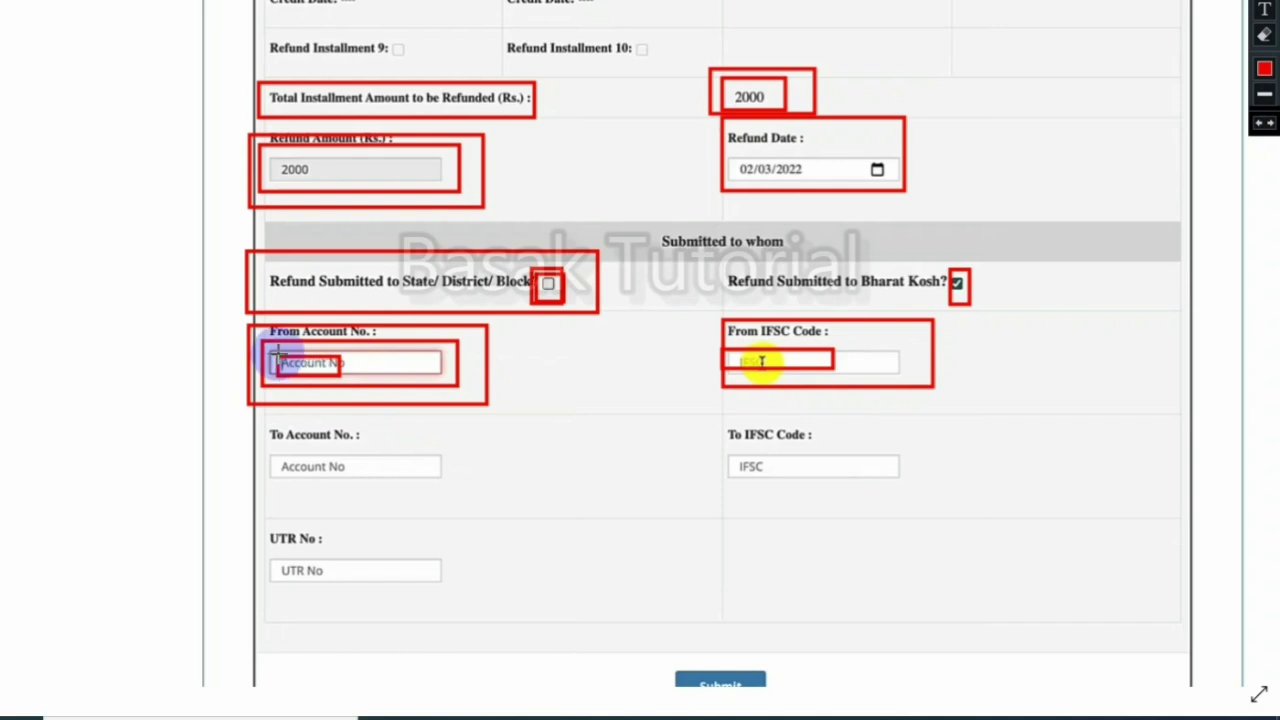
mouse_move(273, 355)
mouse_down()
mouse_move(290, 377)
mouse_move(348, 388)
mouse_move(400, 371)
mouse_move(440, 377)
mouse_up()
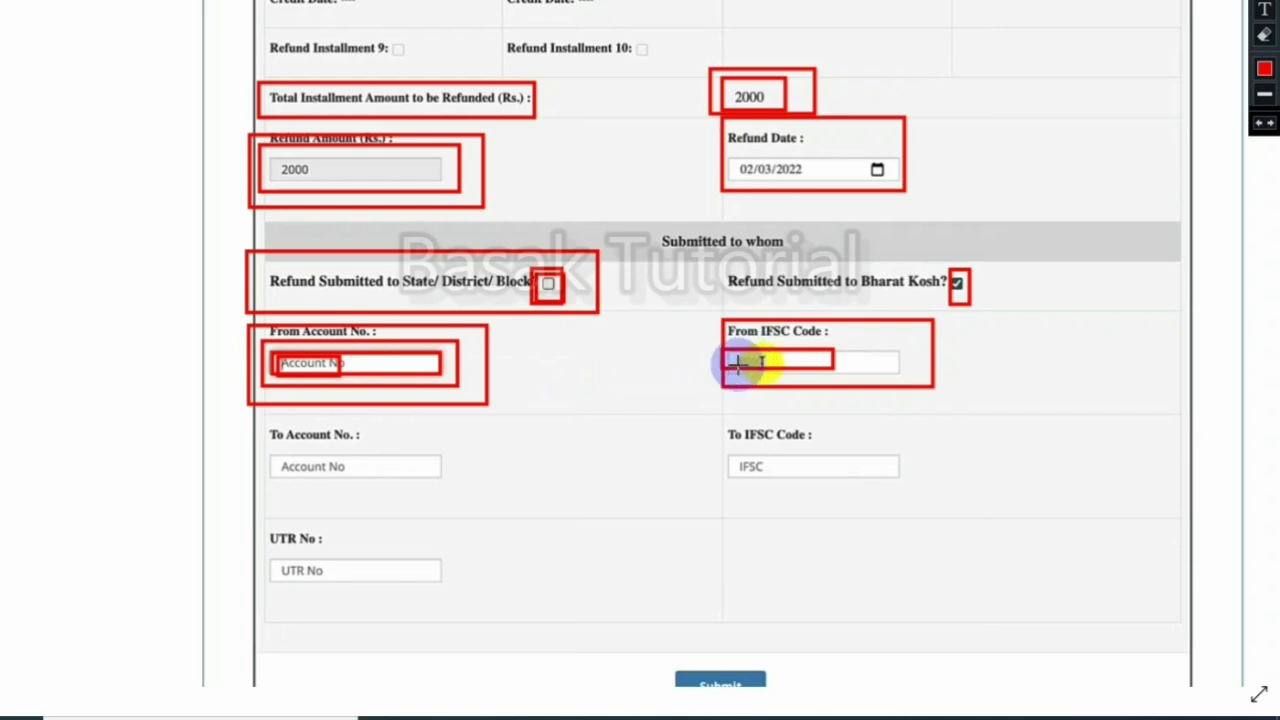
mouse_move(716, 340)
mouse_down()
mouse_move(776, 382)
mouse_move(834, 384)
mouse_up()
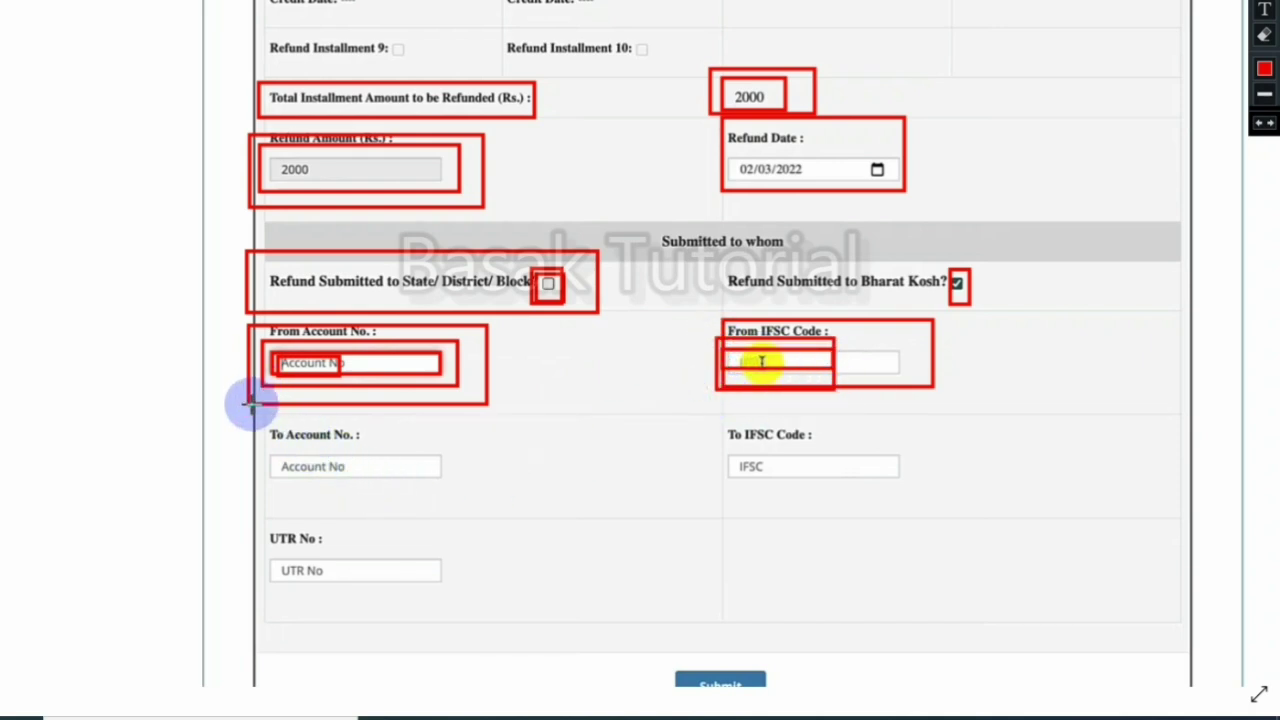
Step: Draw red rectangles around the To Account No. and To IFSC Code fields and the whole row of source account fields
mouse_move(256, 418)
mouse_down()
mouse_move(263, 480)
mouse_move(474, 497)
mouse_up()
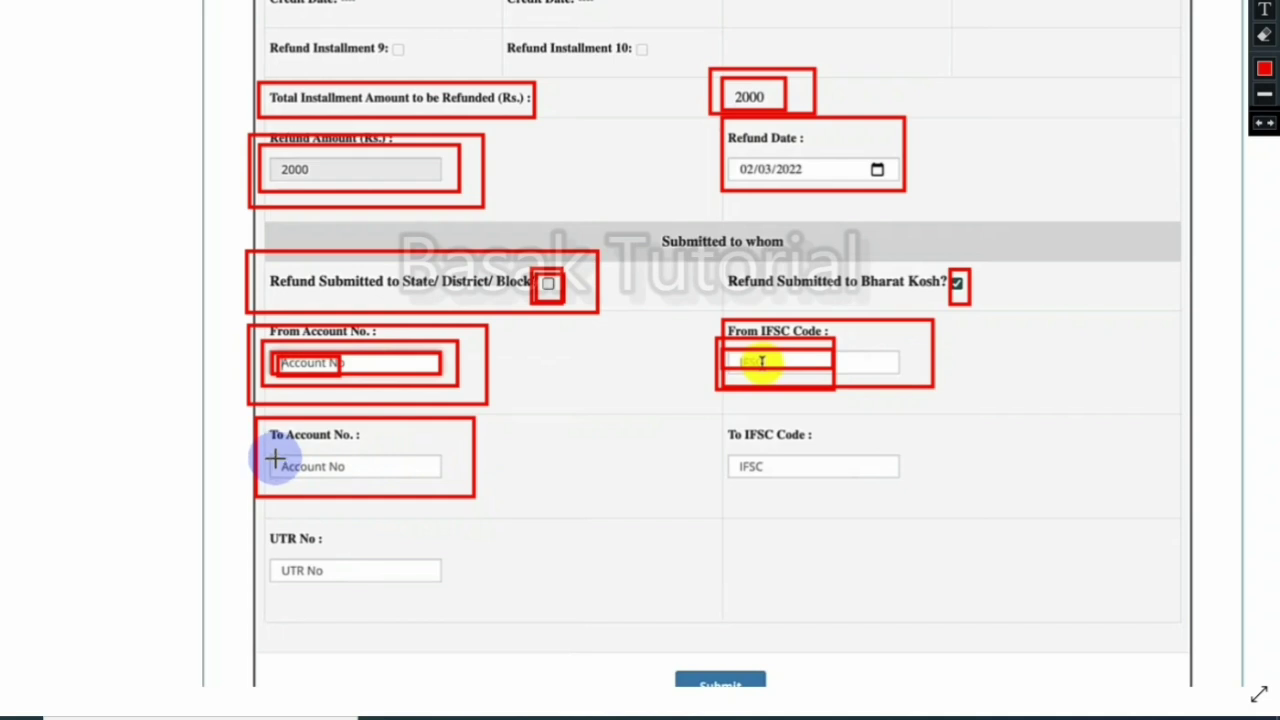
drag(274, 456, 353, 475)
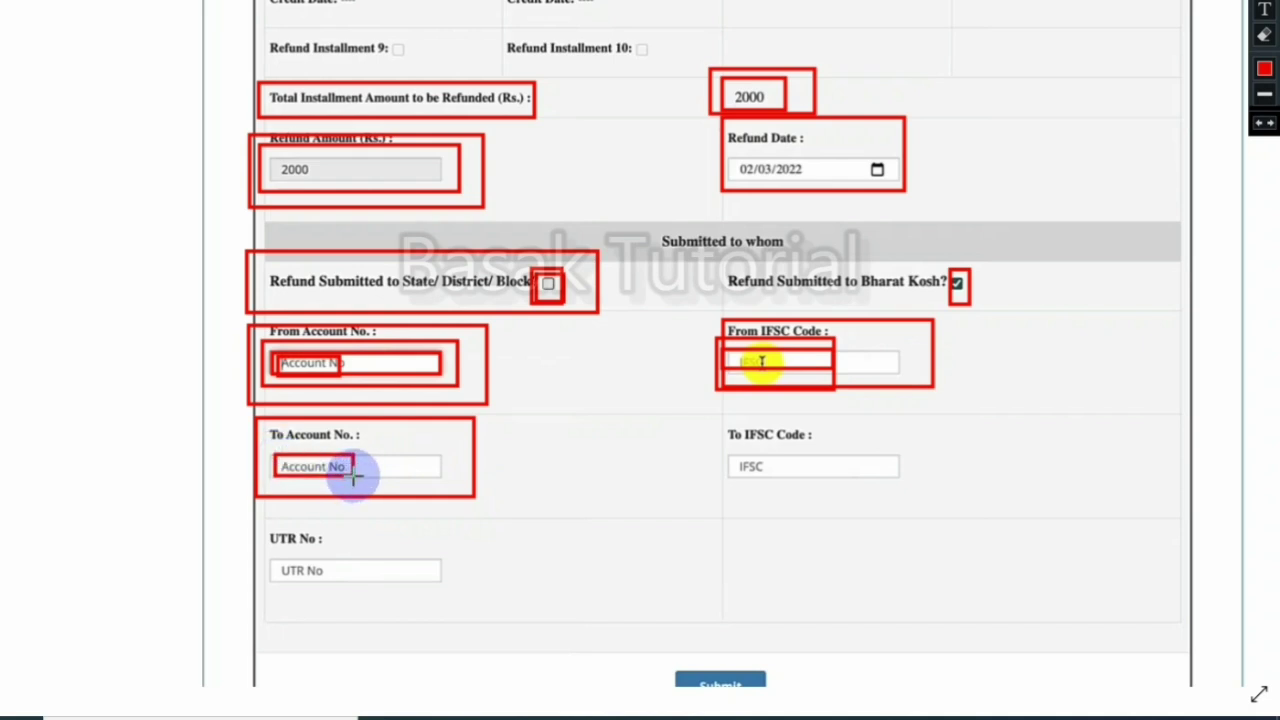
mouse_move(218, 319)
mouse_down()
mouse_move(286, 397)
mouse_move(871, 426)
mouse_move(1036, 395)
mouse_up()
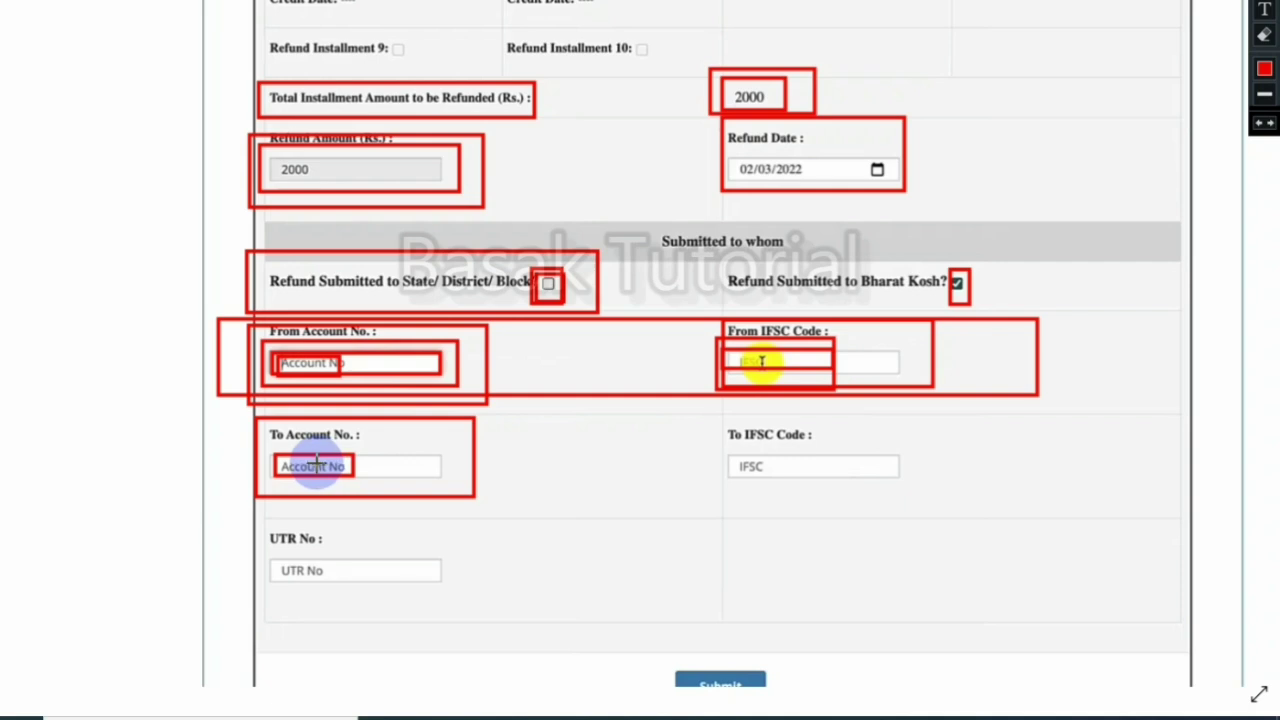
drag(268, 458, 397, 483)
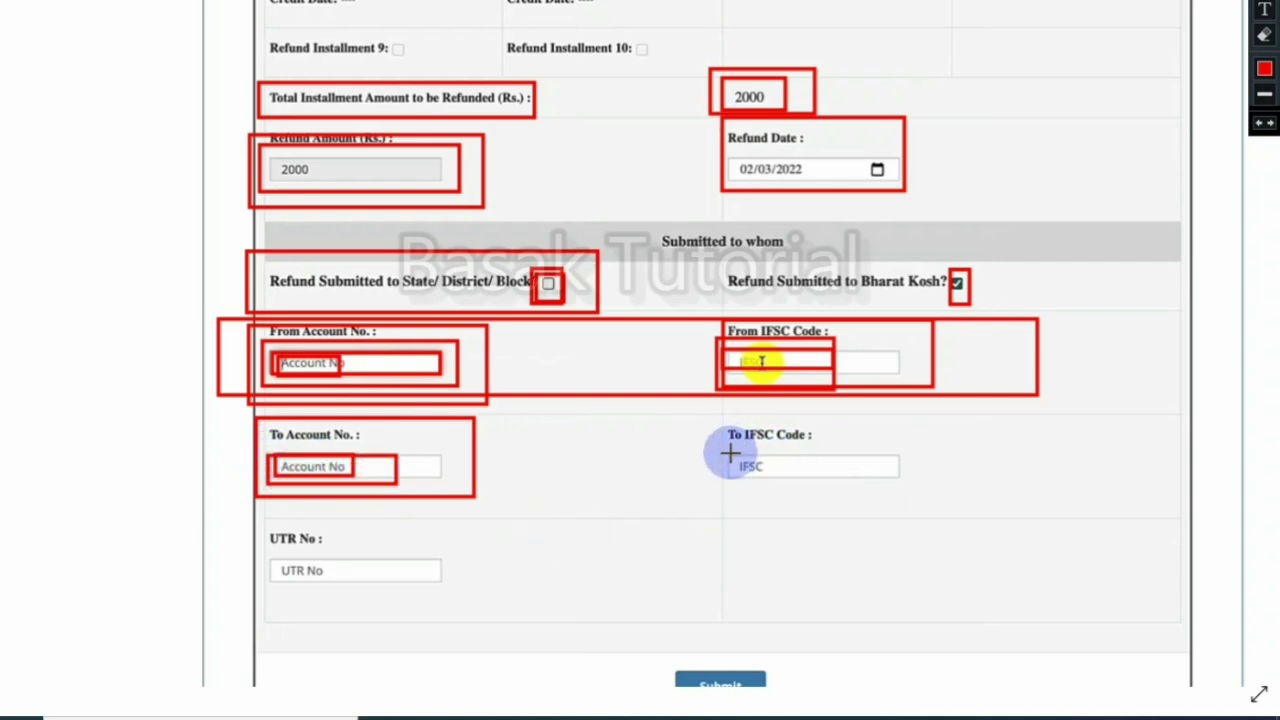
mouse_move(730, 453)
mouse_down()
mouse_move(797, 486)
mouse_move(820, 479)
mouse_up()
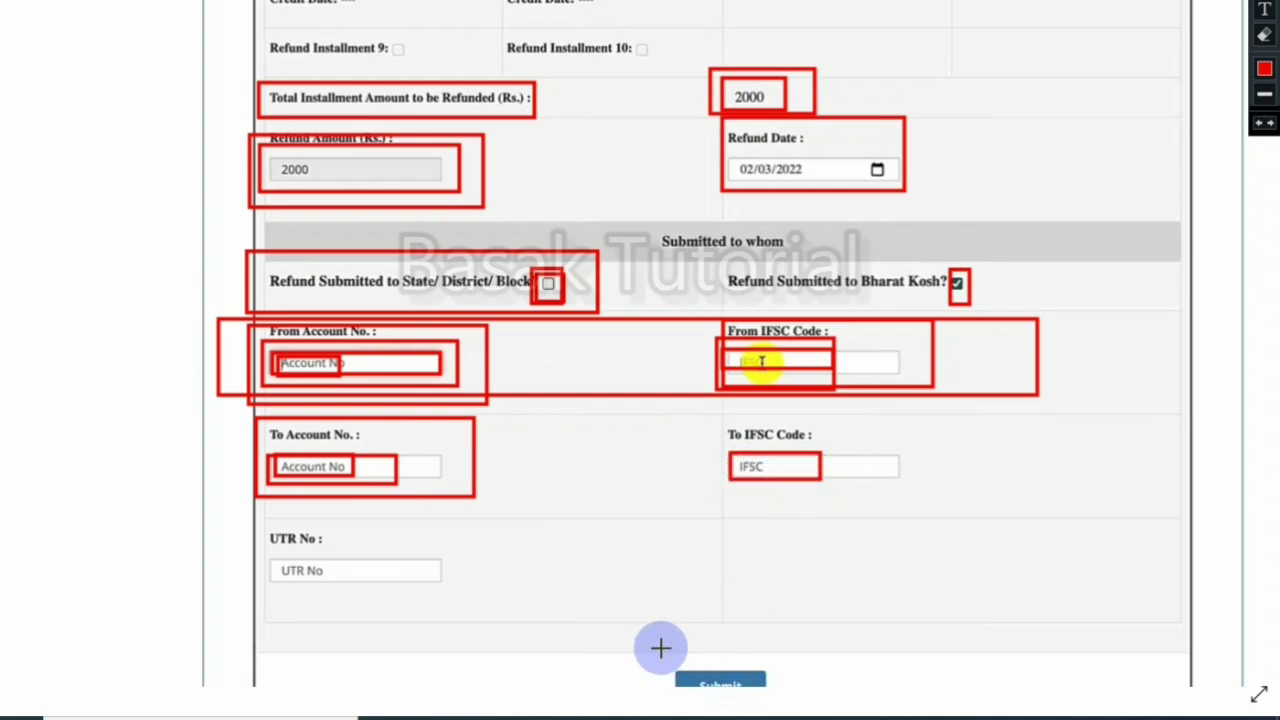
Step: Mark the form's Submit option with a red rectangle, and erase all red markings from the refund form
mouse_move(660, 648)
mouse_down()
mouse_move(690, 708)
mouse_move(805, 705)
mouse_move(786, 700)
mouse_up()
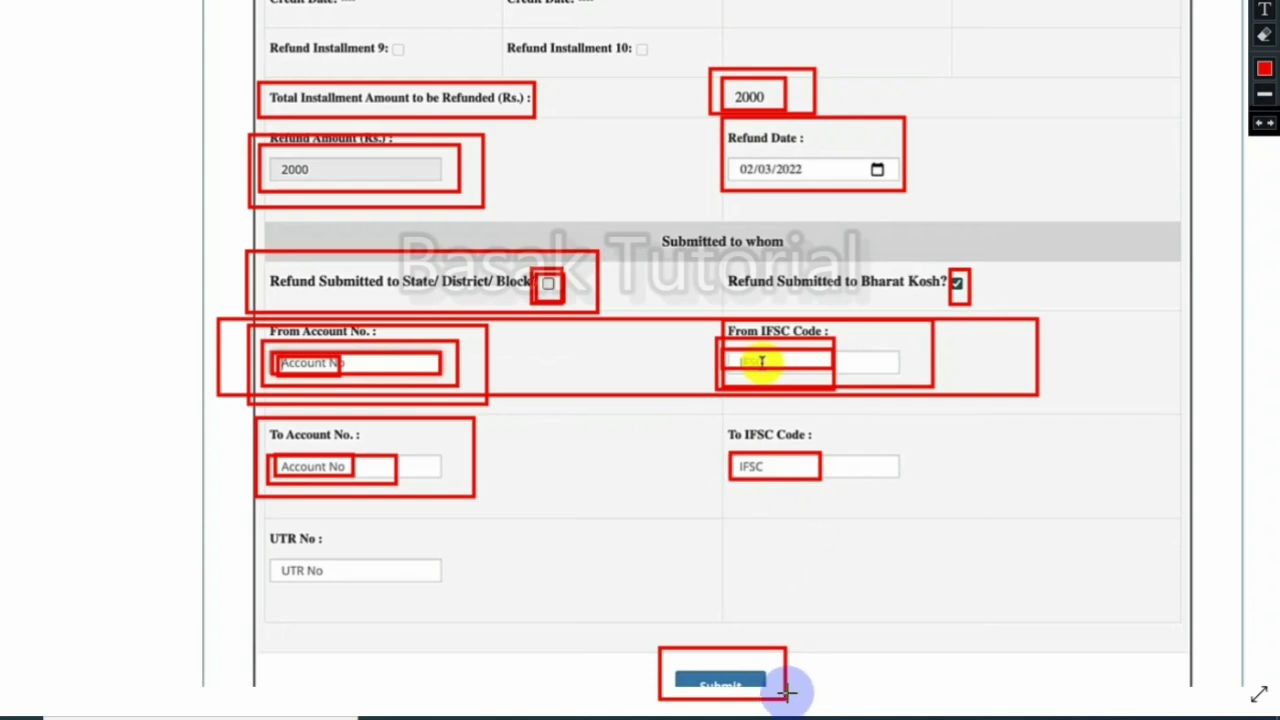
click(1264, 35)
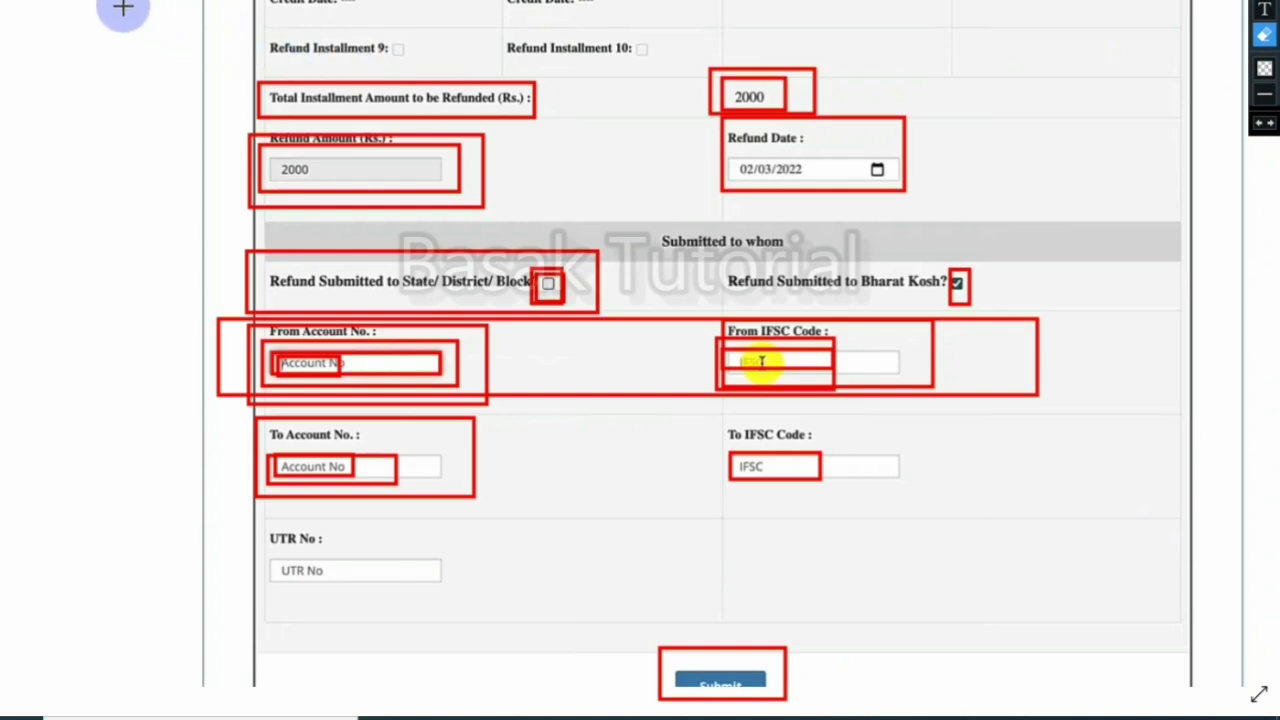
mouse_move(123, 6)
mouse_down()
mouse_move(186, 563)
mouse_move(411, 717)
mouse_move(1212, 716)
mouse_up()
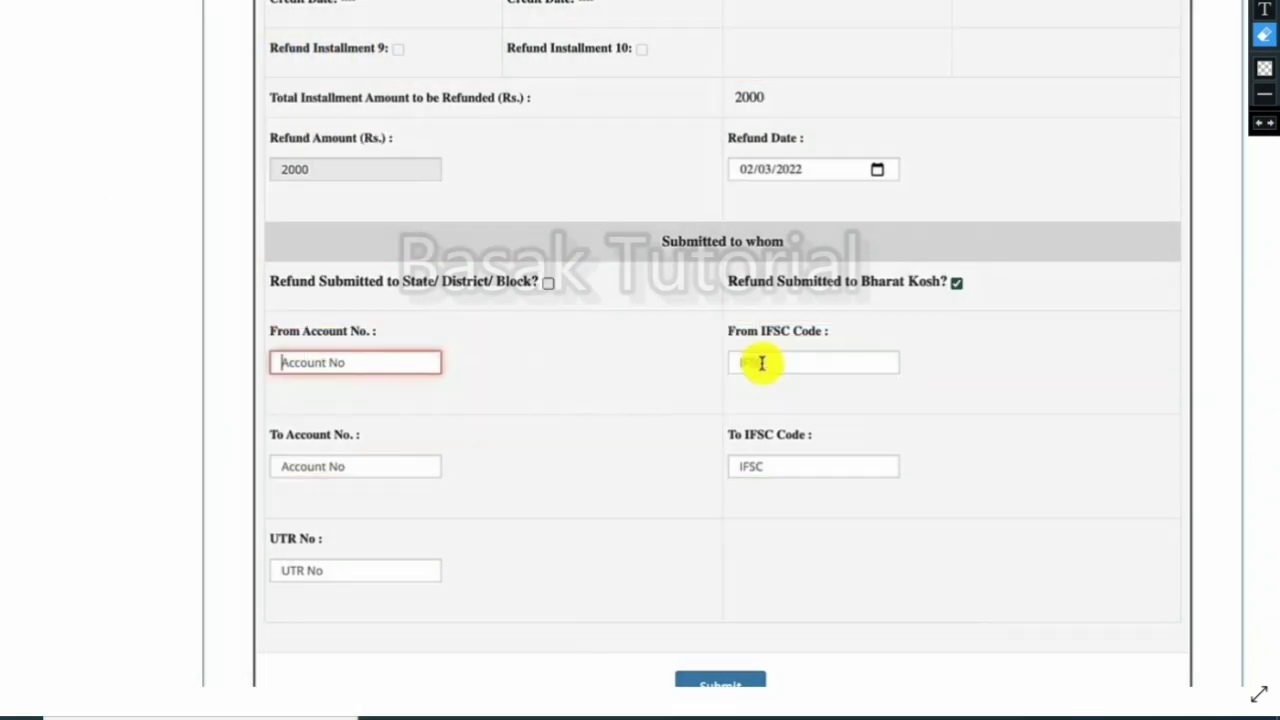